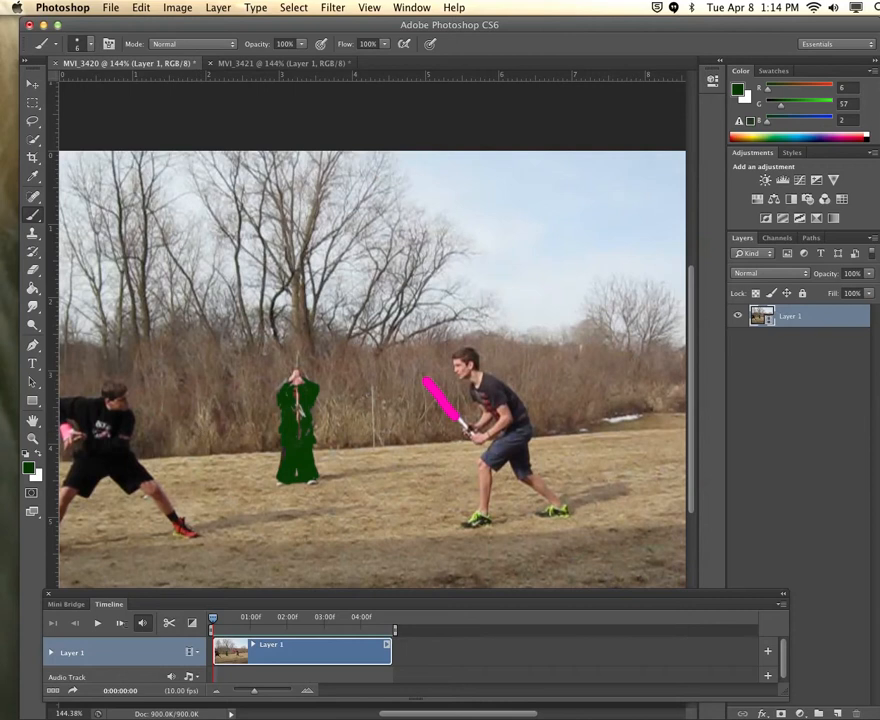
Play back the rotoscoped MVI_3420 clip to review the painted robe and sword.
left_click(97, 623)
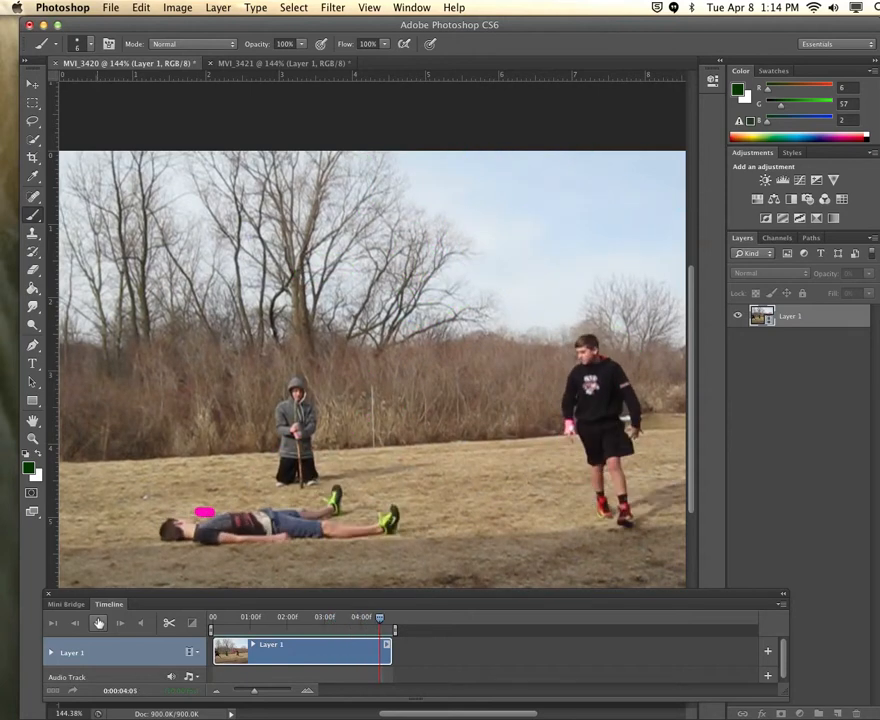
left_click(98, 623)
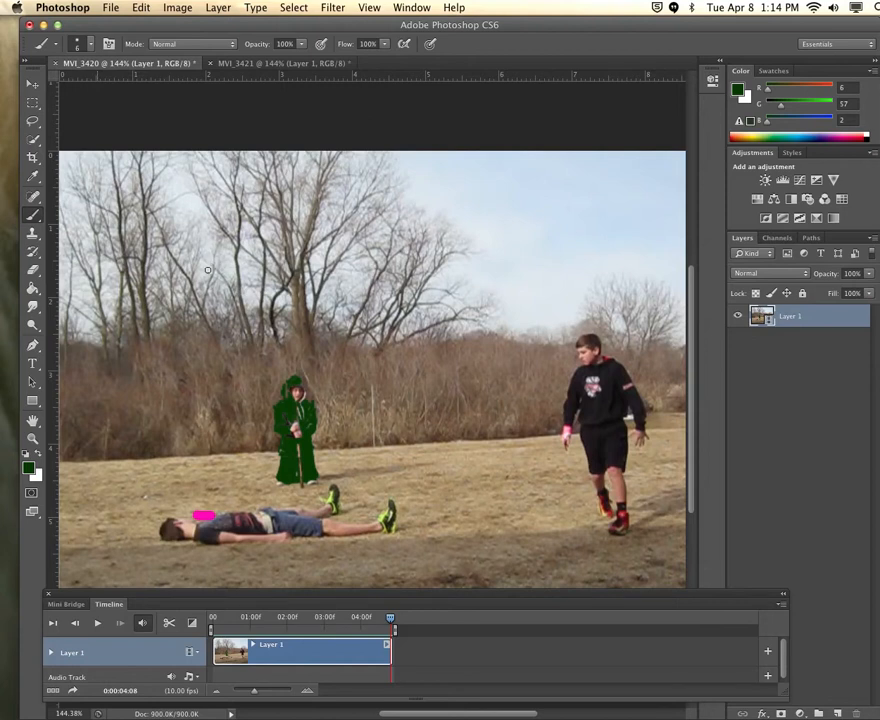
Open the MVI_3422 video clip from the iPhoto photo library.
left_click(104, 9)
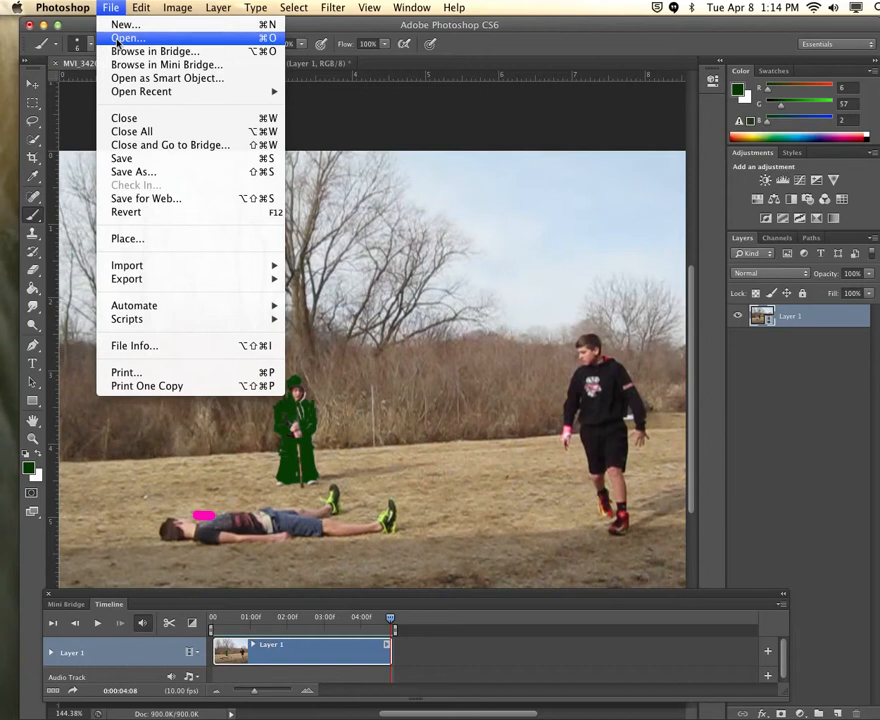
left_click(117, 39)
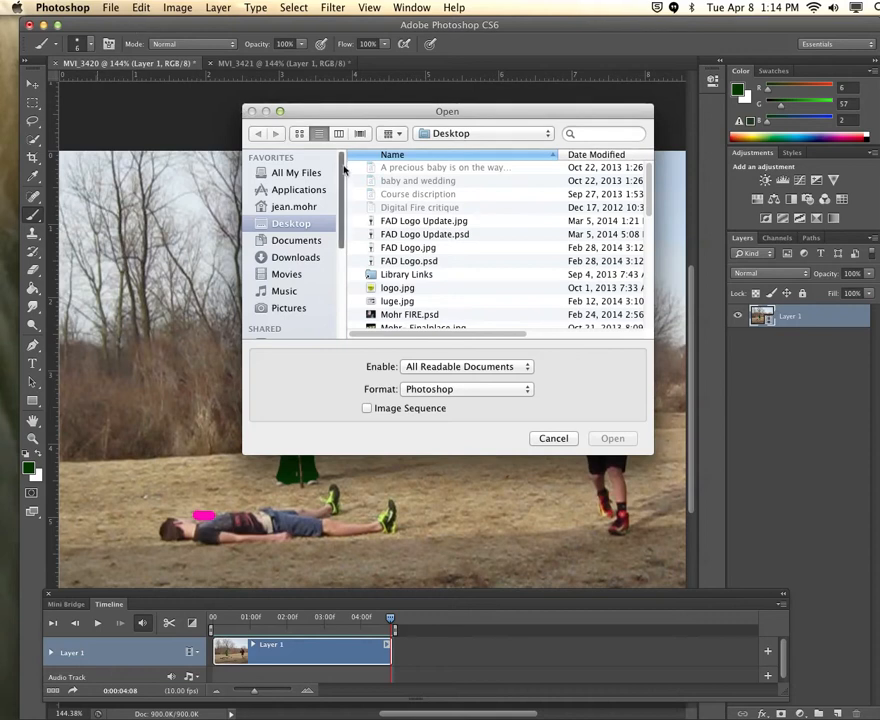
left_click_drag(342, 165, 340, 255)
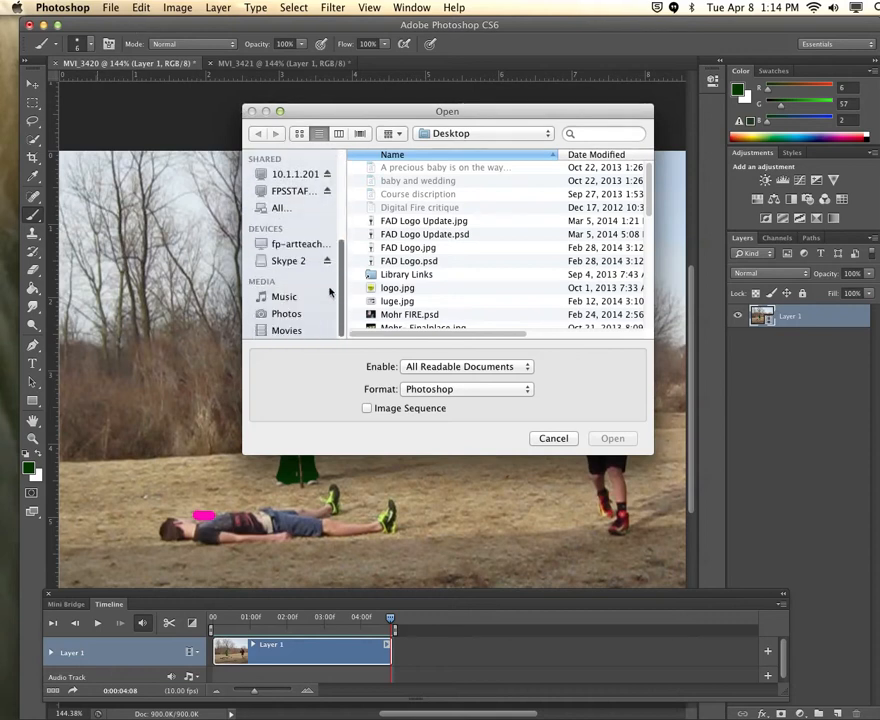
left_click(286, 315)
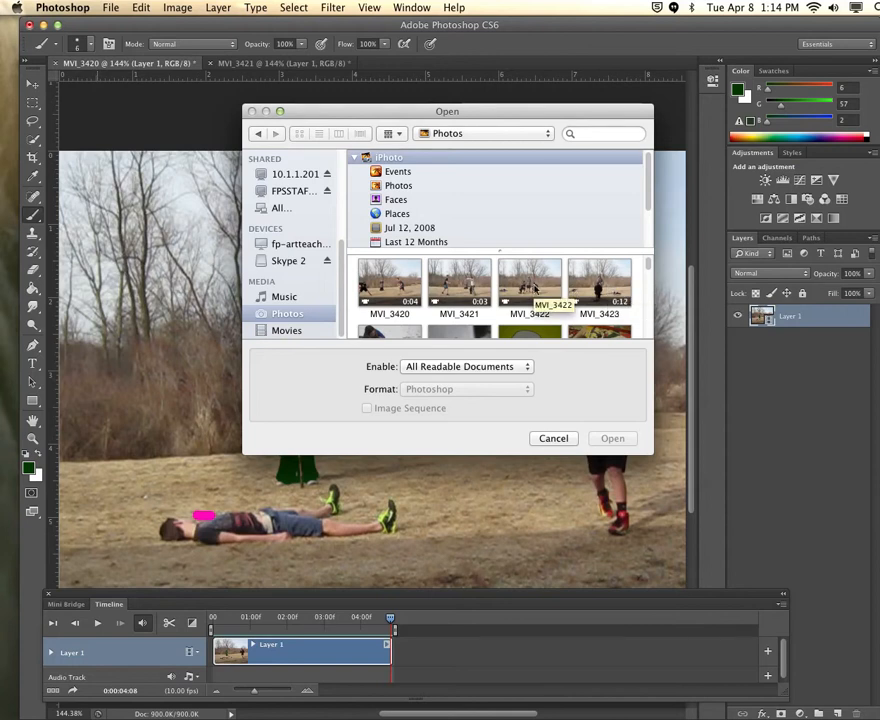
left_click(528, 285)
left_click(613, 438)
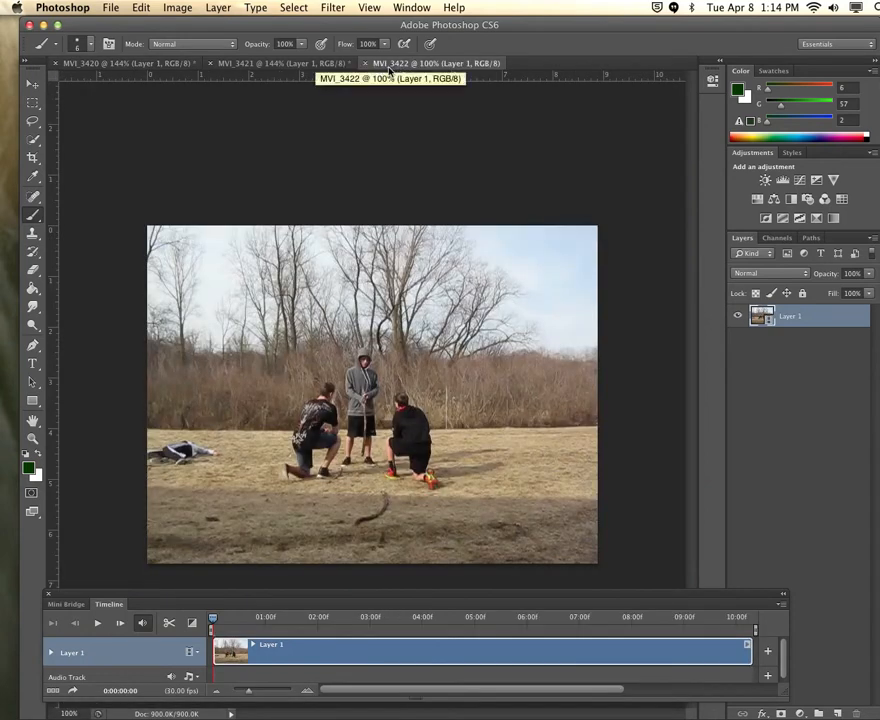
Save the clip to the Desktop as a Photoshop file named with the surname plus "Roto 3", keeping Maximize Compatibility on.
left_click(111, 8)
left_click(143, 172)
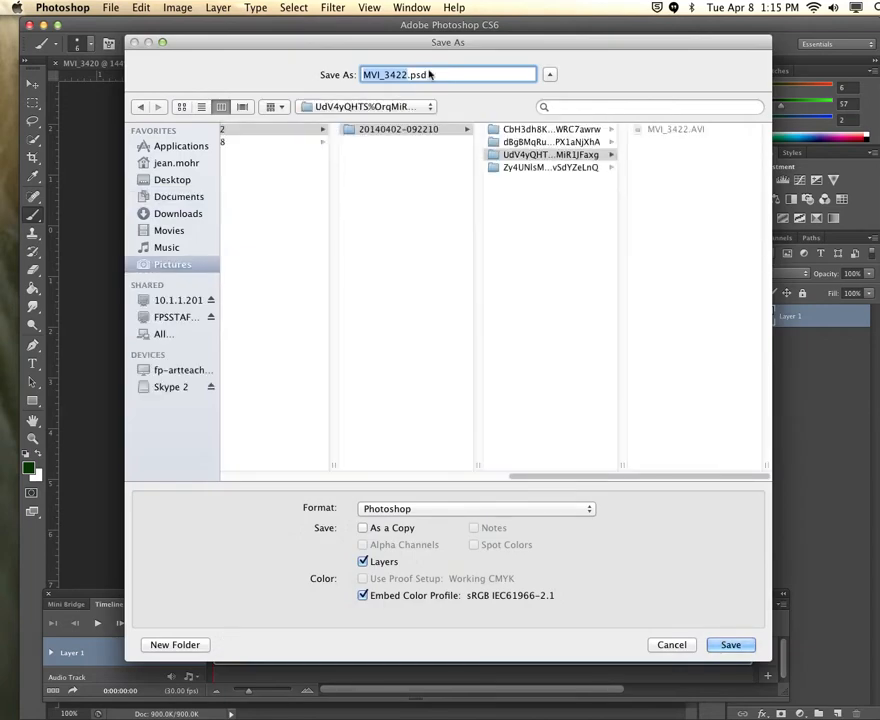
type("Mohr Rot")
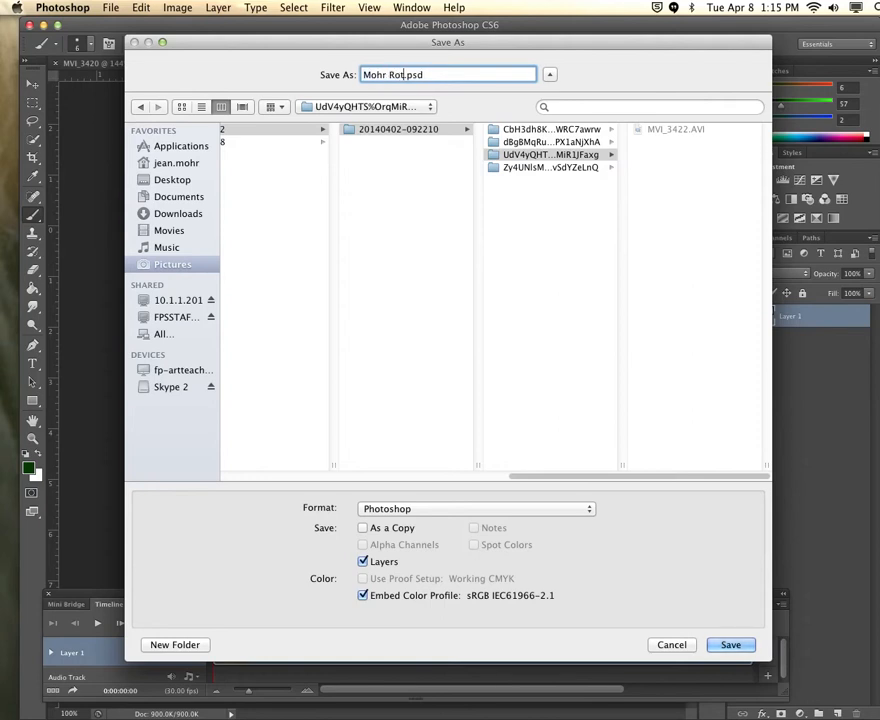
type("o 3")
left_click(166, 181)
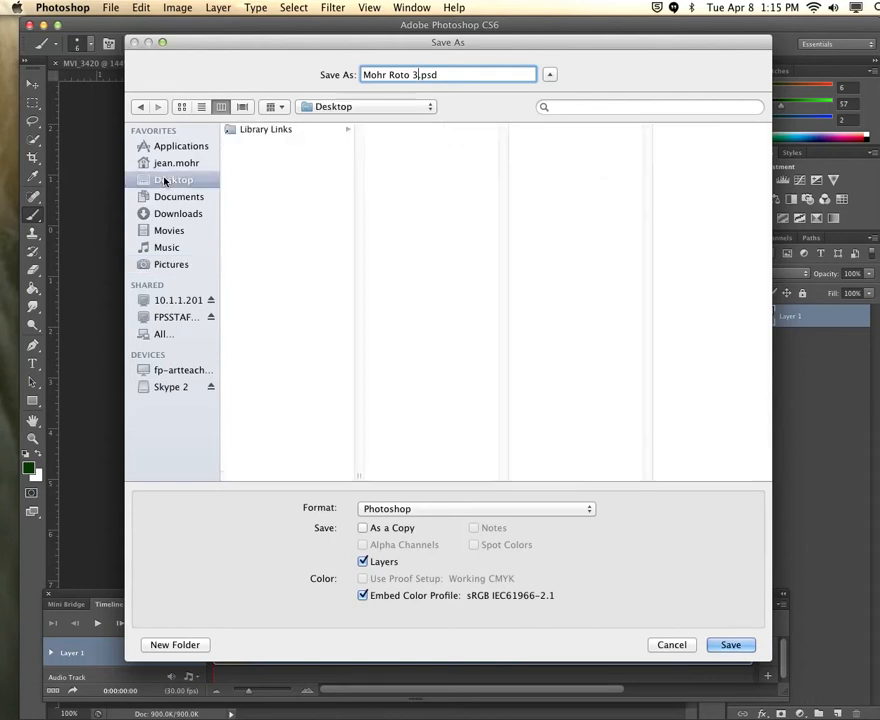
left_click(722, 645)
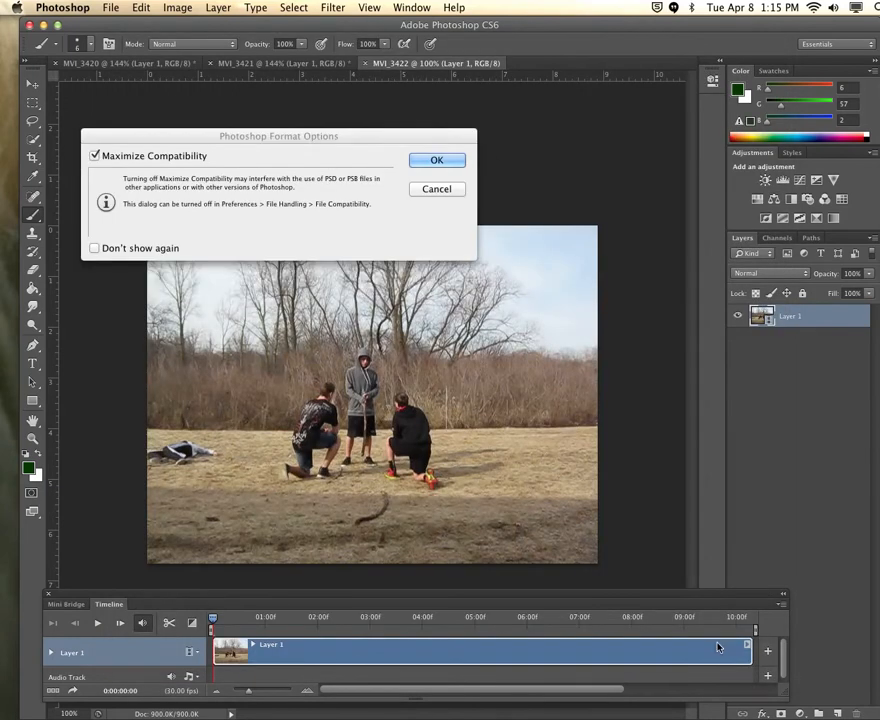
left_click(448, 162)
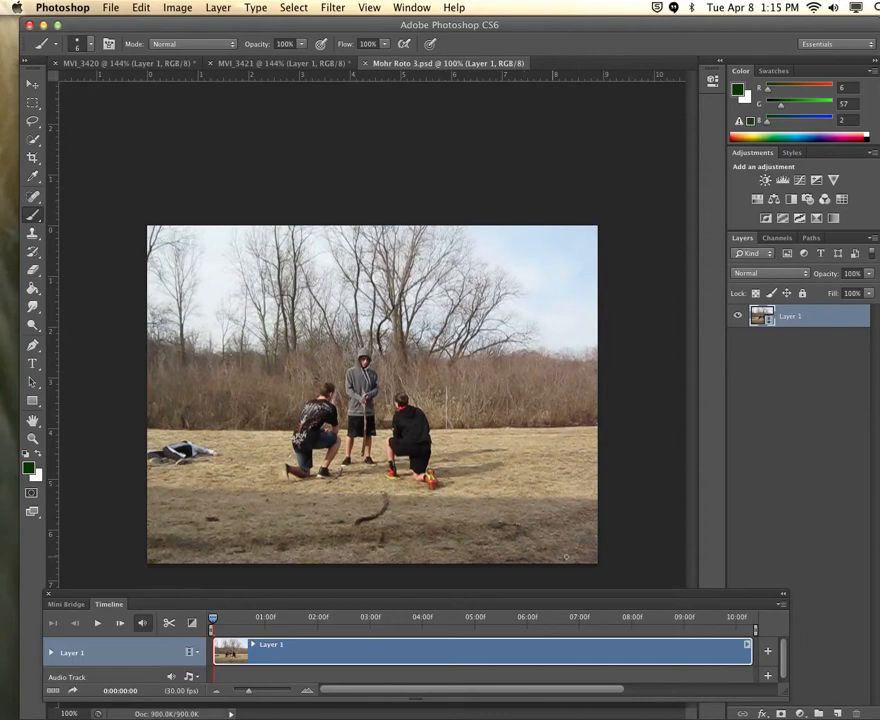
Fit the video to the screen and set the timeline frame rate to 10 fps.
left_click(370, 12)
left_click(391, 146)
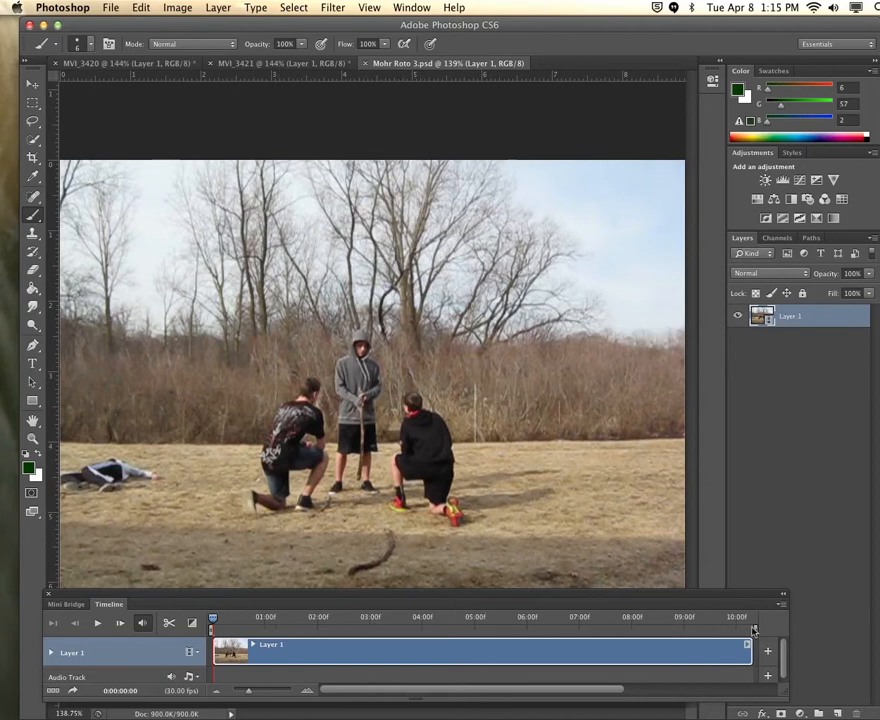
left_click(785, 605)
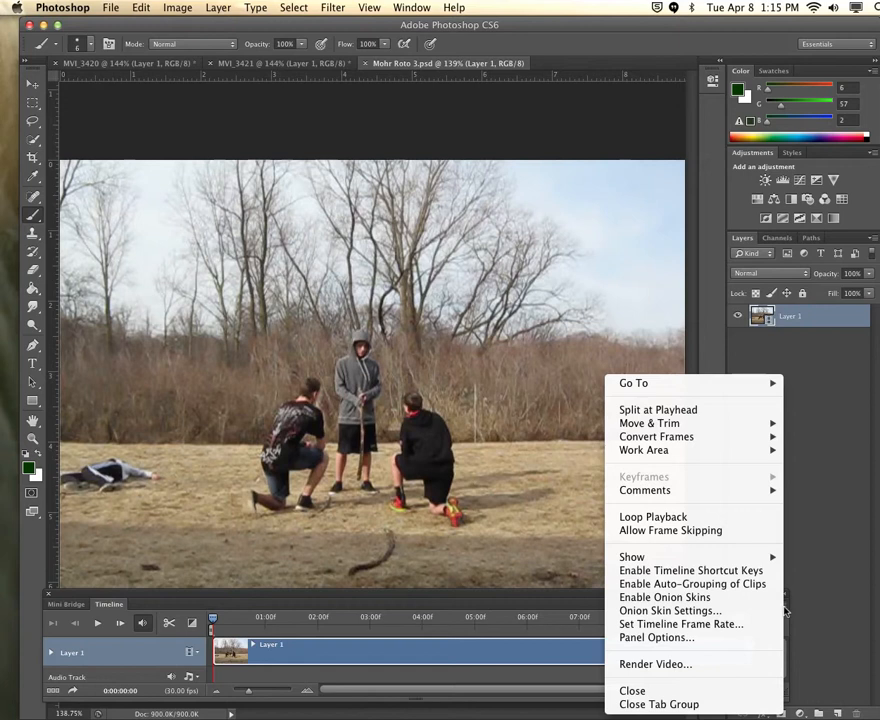
left_click(722, 627)
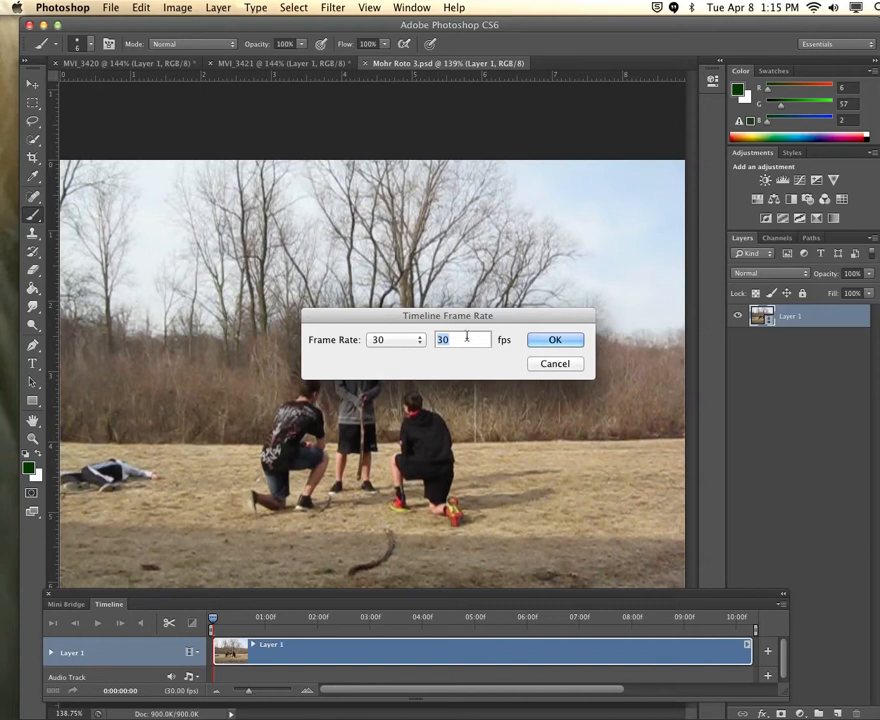
key("BackSpace")
type("10")
left_click(555, 340)
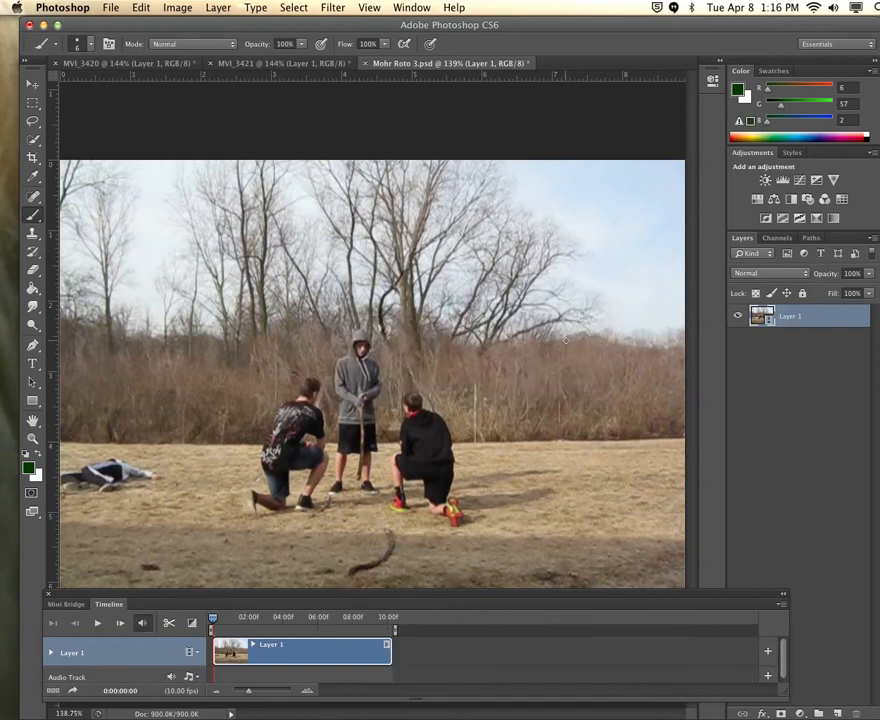
Preview the clip's action and return the playhead to the first frame.
left_click(100, 625)
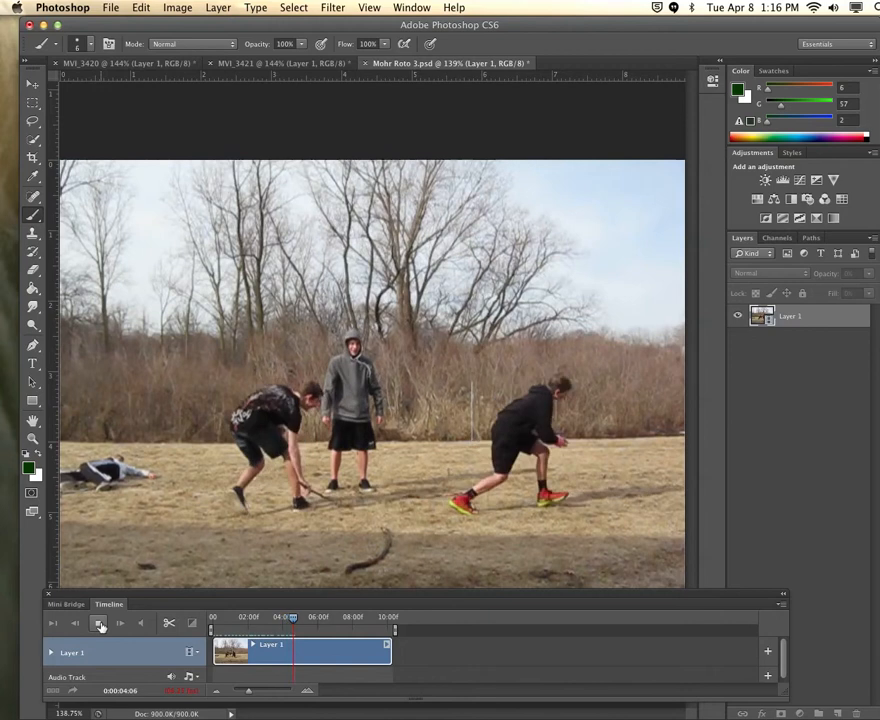
left_click(100, 625)
left_click_drag(305, 624, 206, 621)
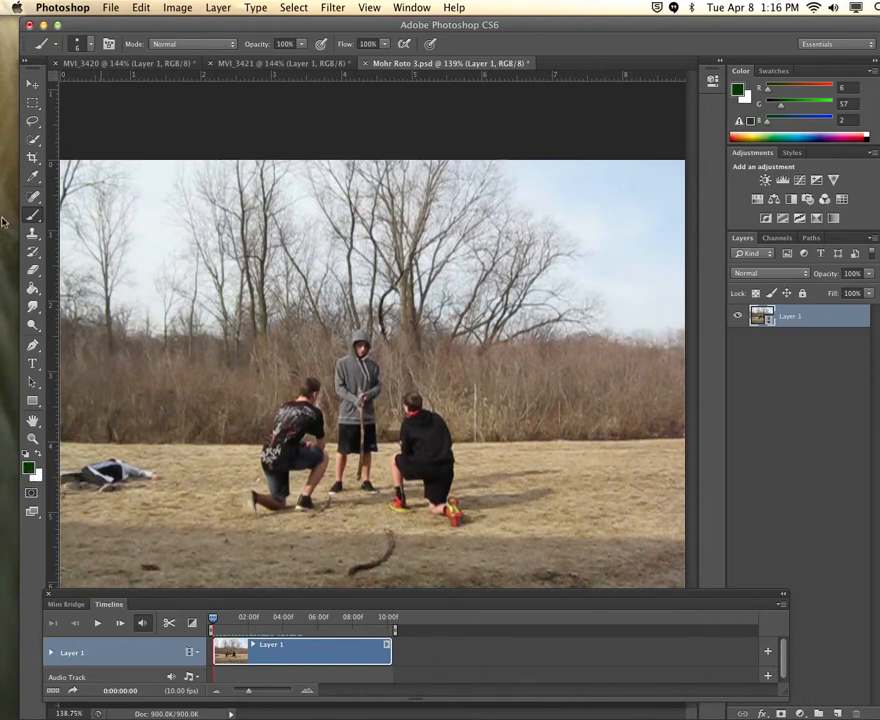
Set the foreground color to bright yellow (RGB 250, 253, 7) and the brush size to 9 px.
left_click(30, 466)
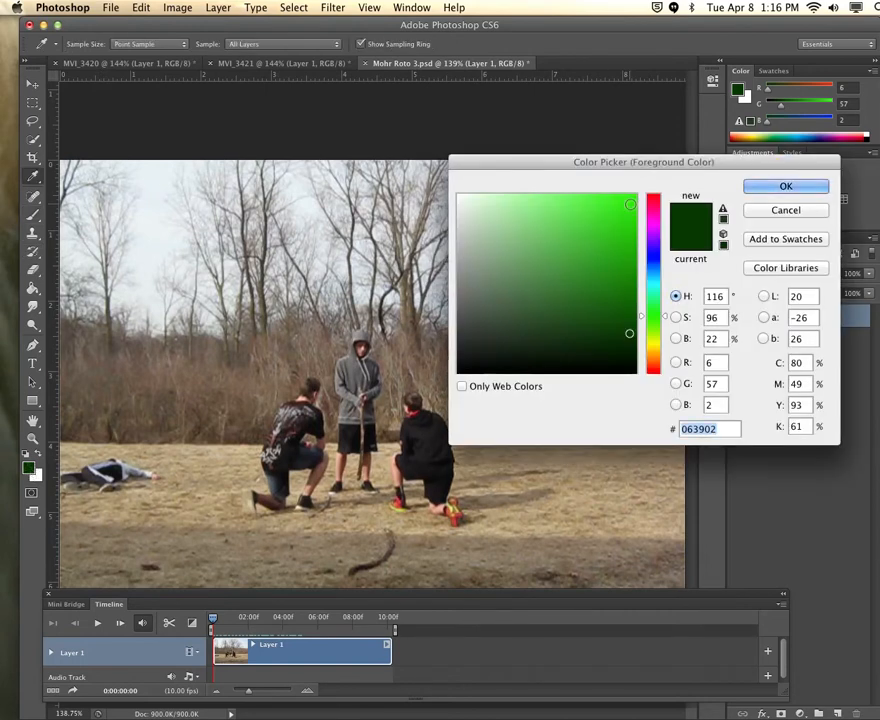
left_click(656, 343)
left_click(631, 198)
left_click(772, 188)
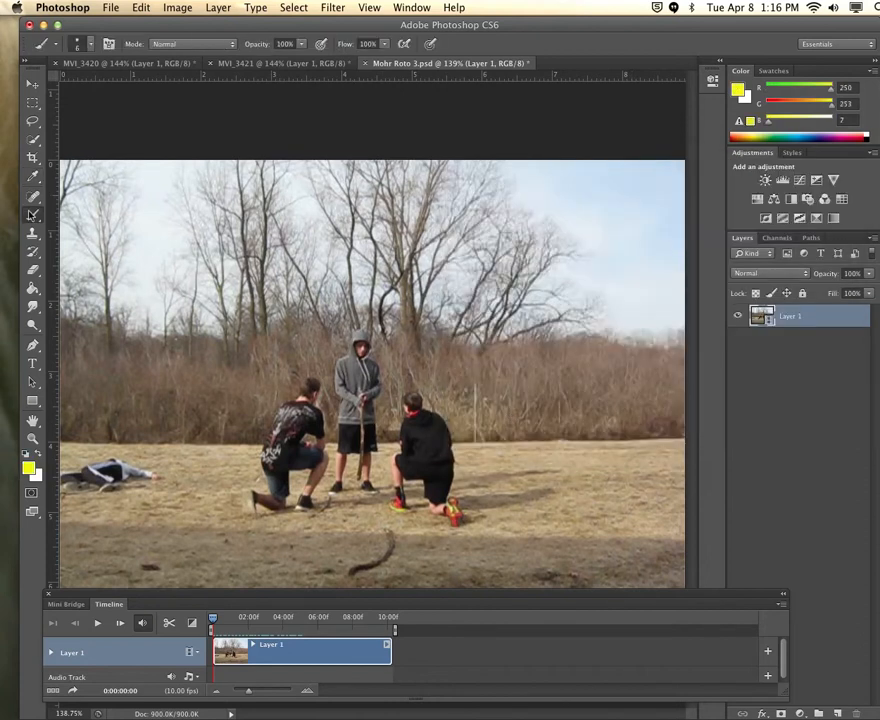
left_click(91, 45)
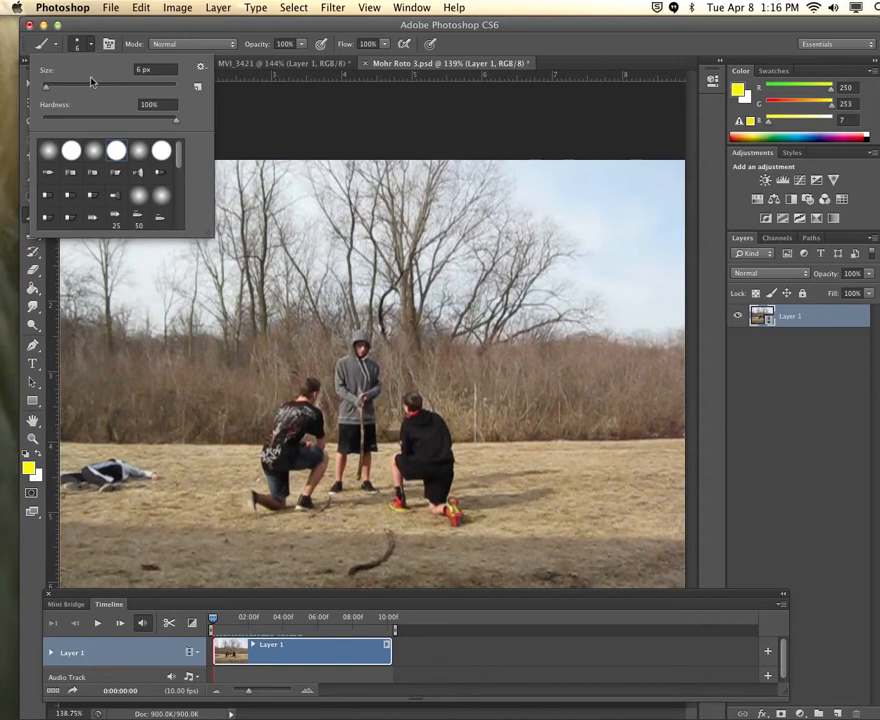
left_click_drag(46, 88, 47, 91)
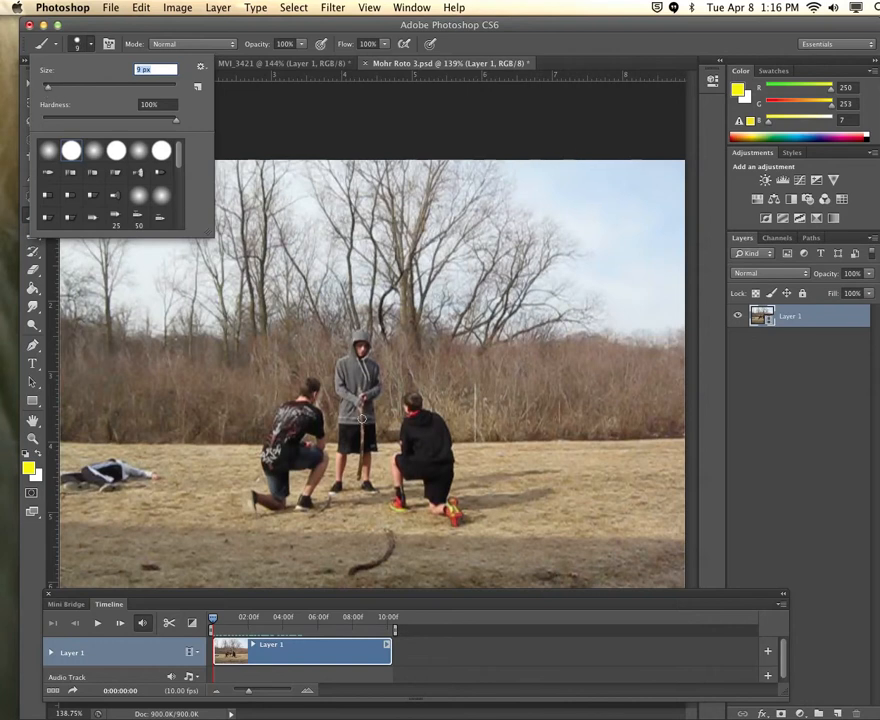
Paint a yellow sword over the hooded figure's stick on each frame from 0:00:00:00 through 0:00:00:04.
left_click_drag(361, 416, 361, 477)
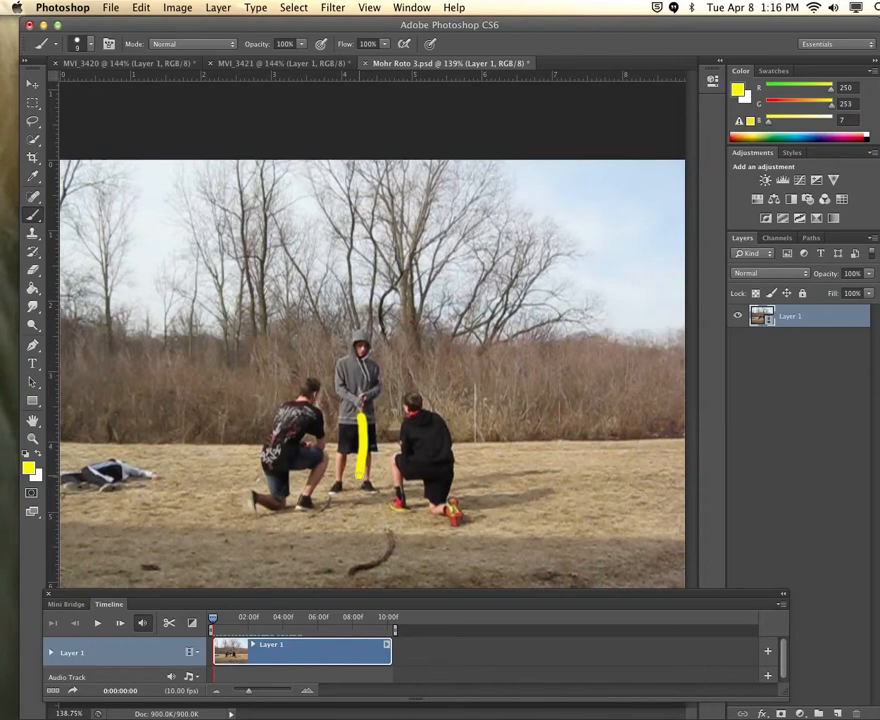
left_click(121, 625)
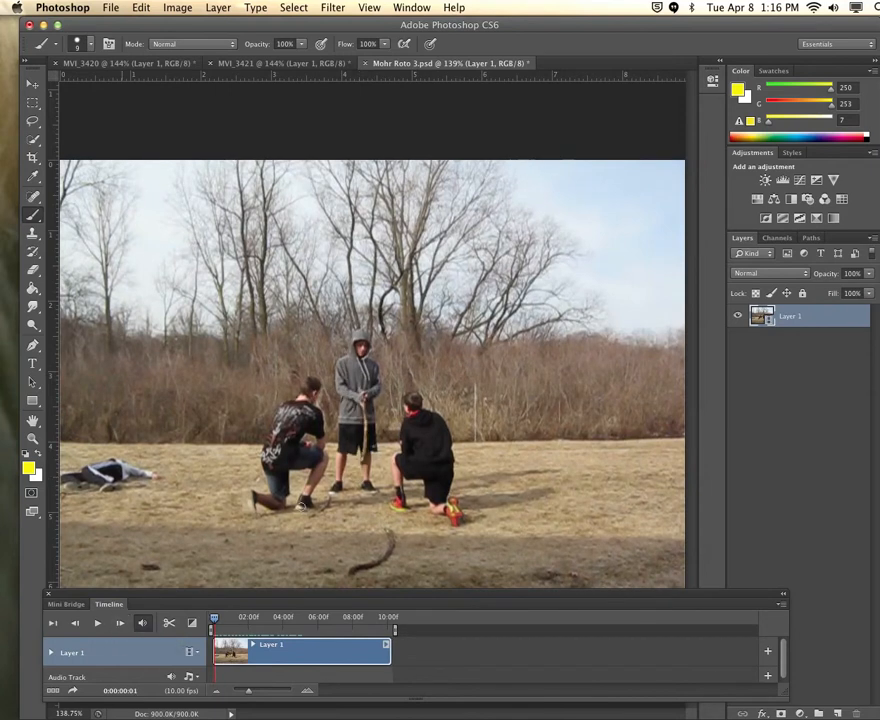
left_click_drag(363, 418, 366, 454)
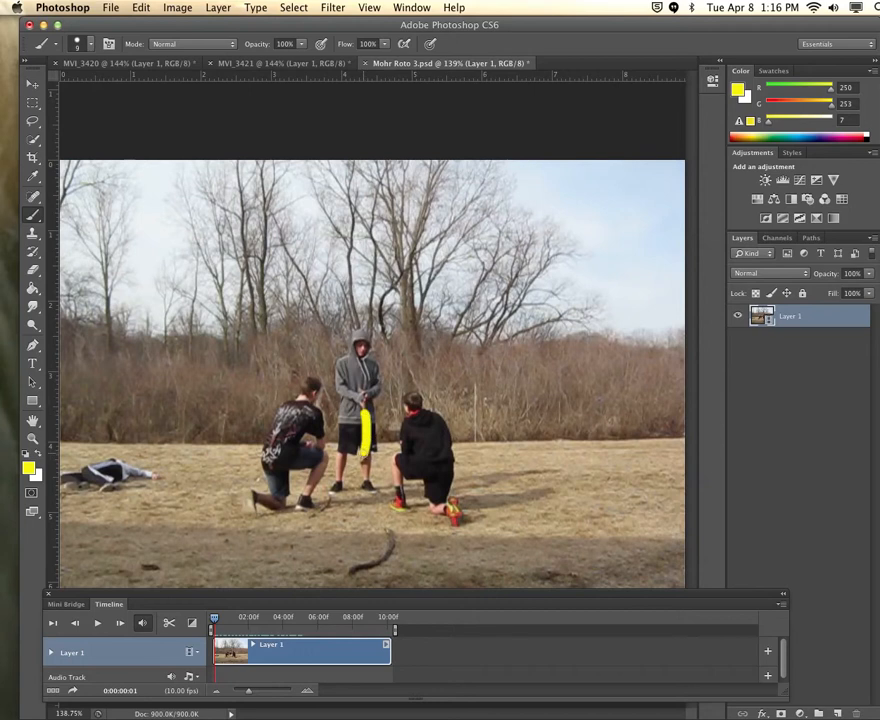
left_click(121, 625)
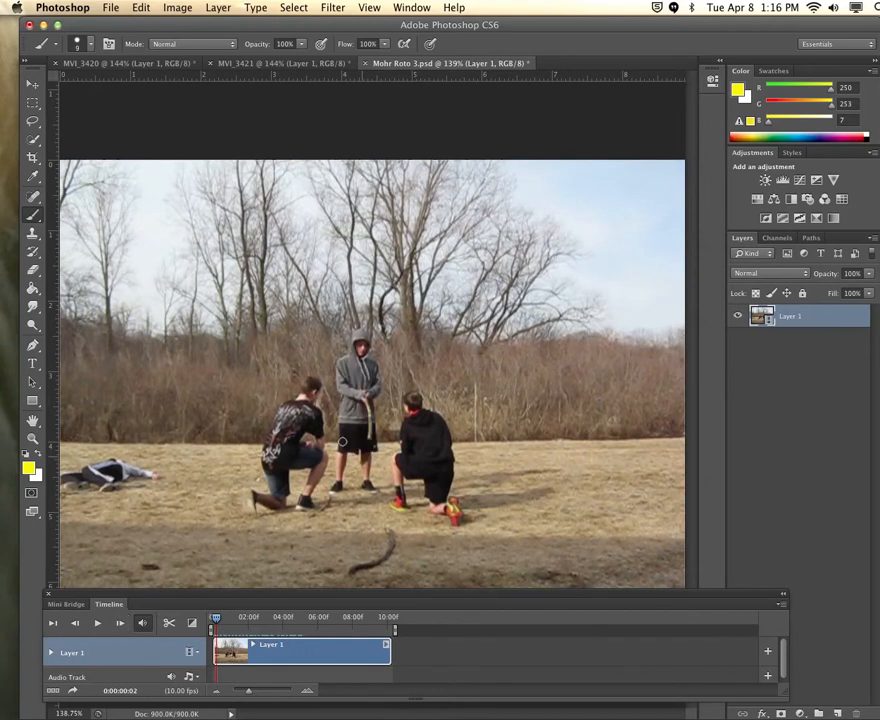
left_click_drag(368, 403, 369, 440)
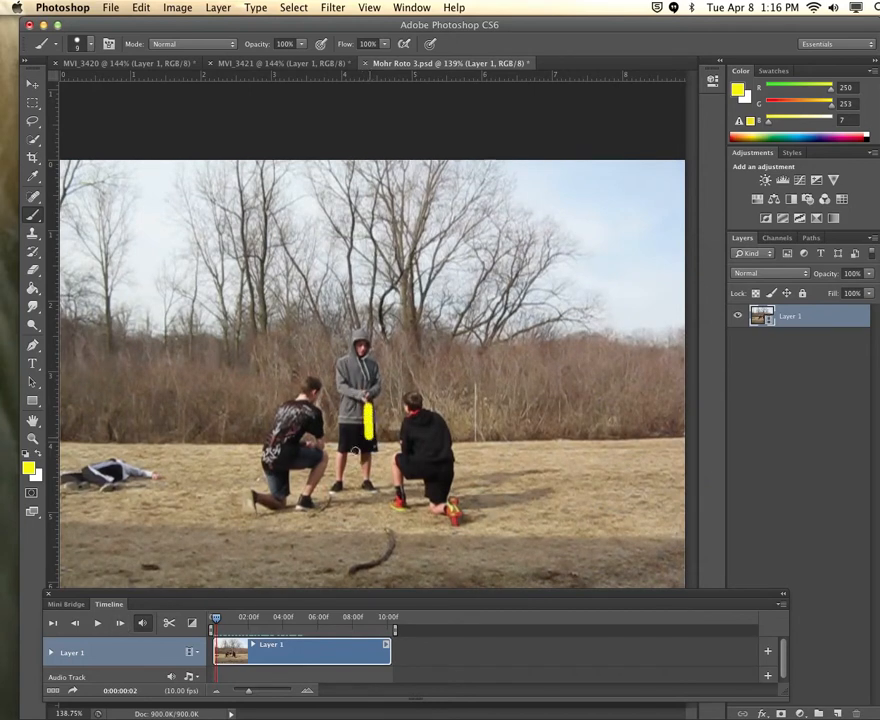
left_click(121, 623)
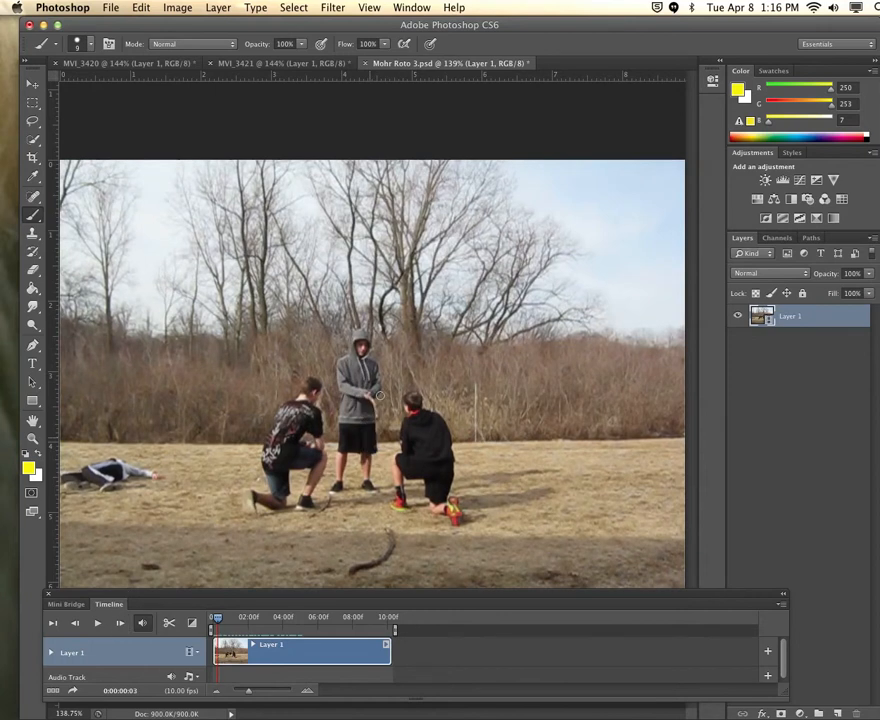
left_click_drag(380, 416, 381, 418)
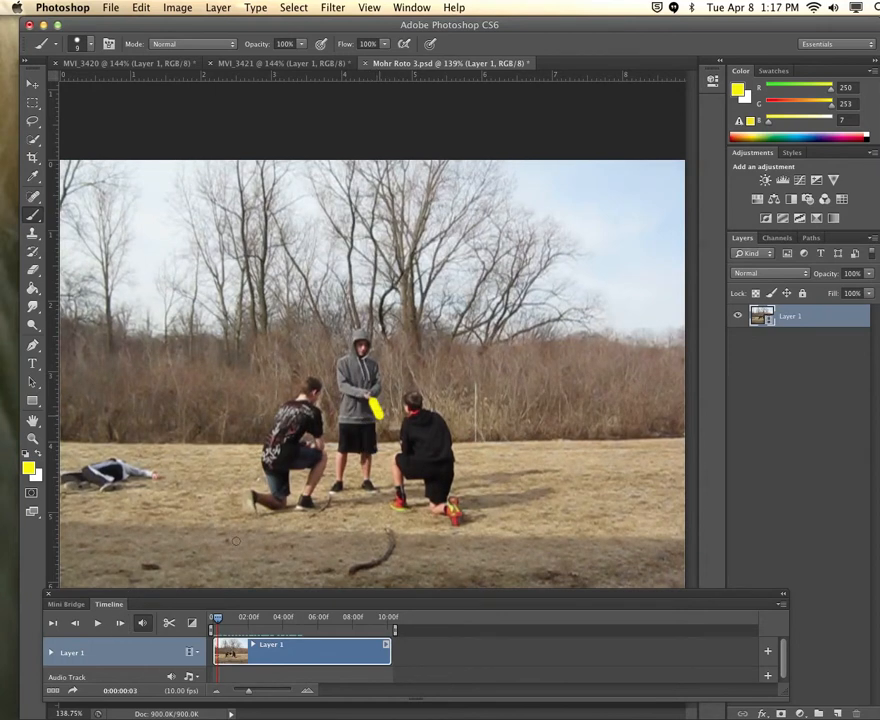
left_click(121, 623)
left_click_drag(372, 396, 381, 403)
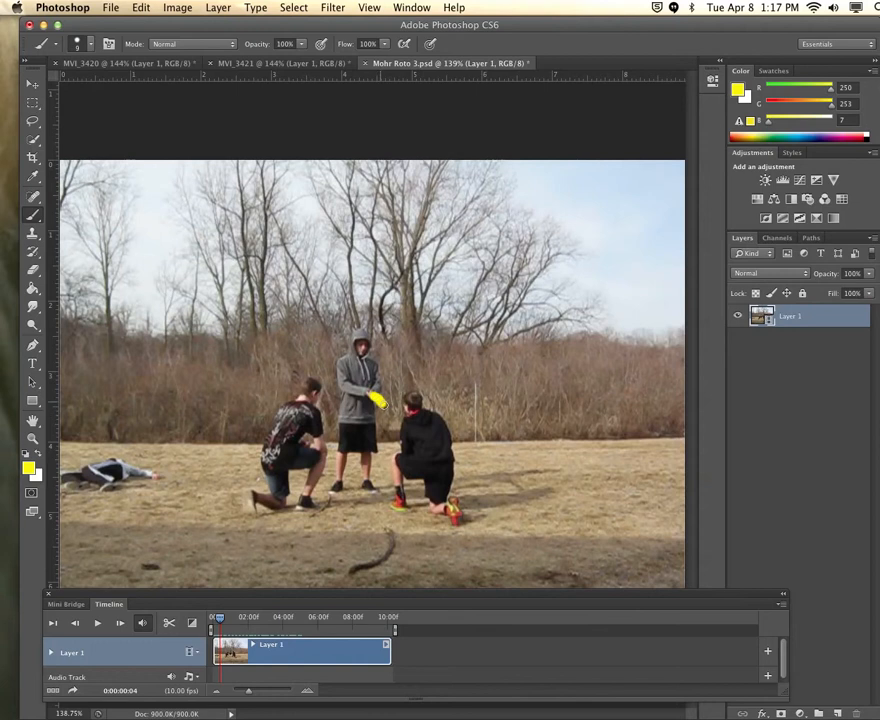
Continue painting the yellow sword along the stick frame by frame from 0:00:00:05 through 0:00:00:08.
left_click(118, 623)
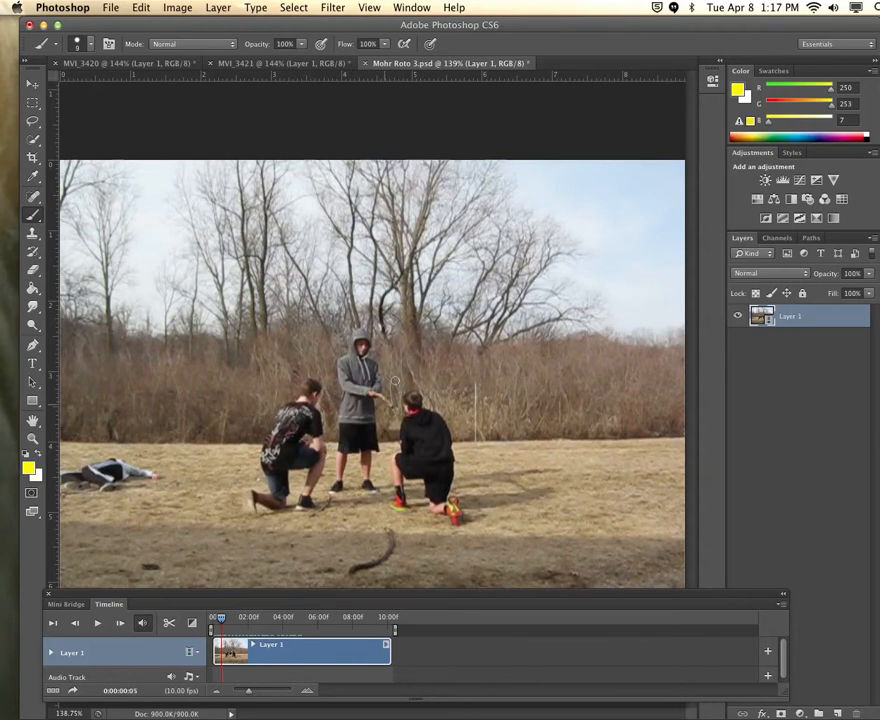
left_click_drag(377, 396, 390, 407)
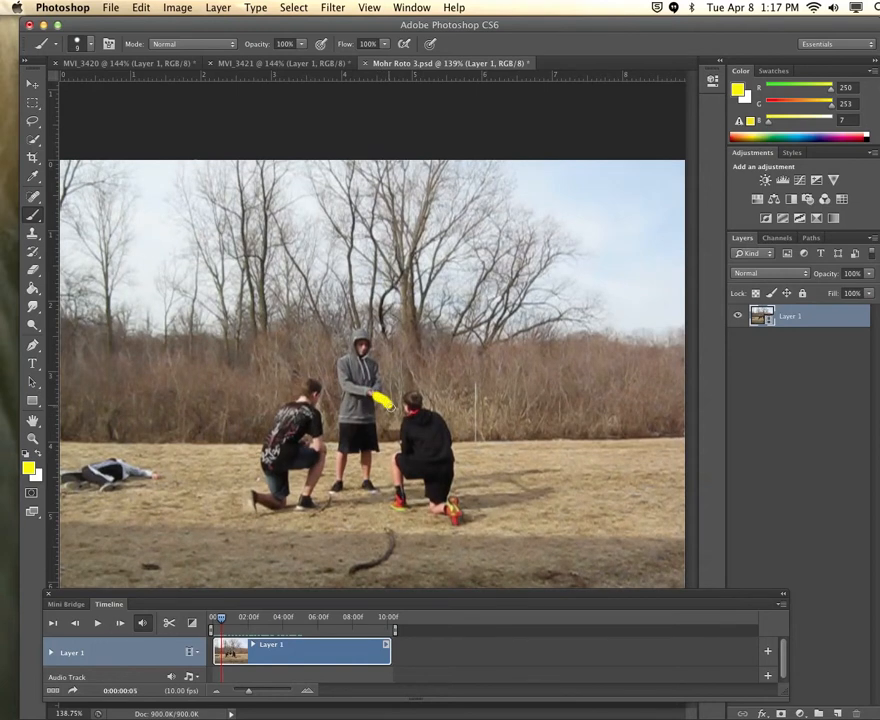
left_click(120, 623)
left_click_drag(378, 396, 400, 413)
left_click(121, 623)
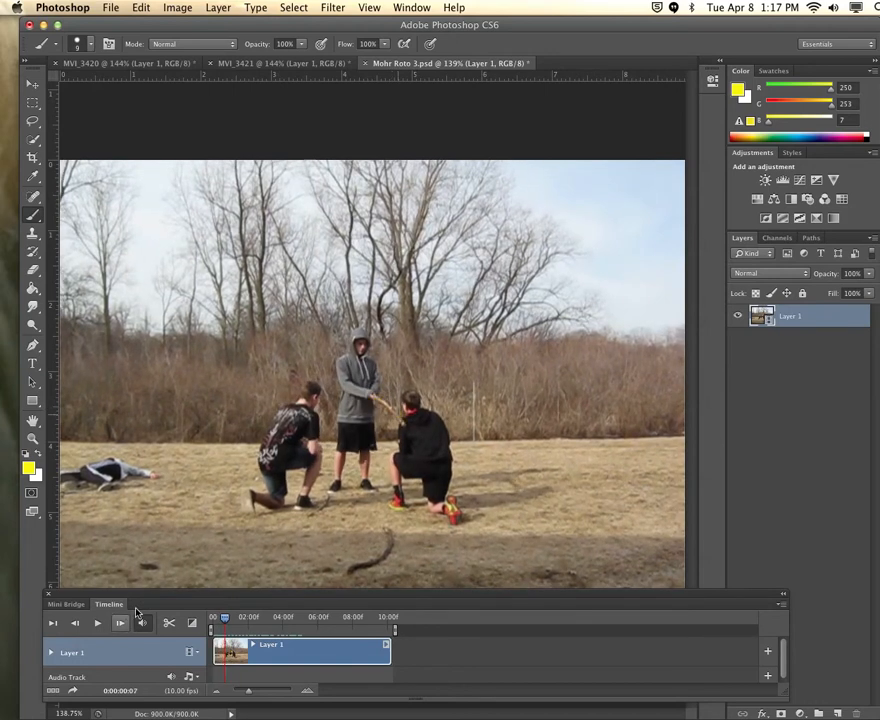
left_click_drag(378, 400, 401, 424)
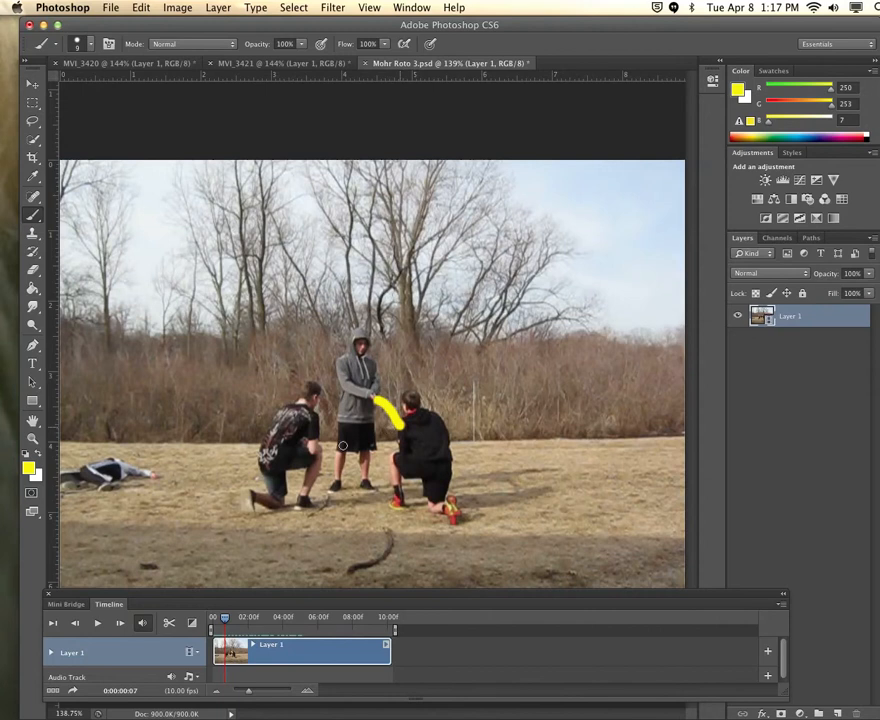
left_click(121, 623)
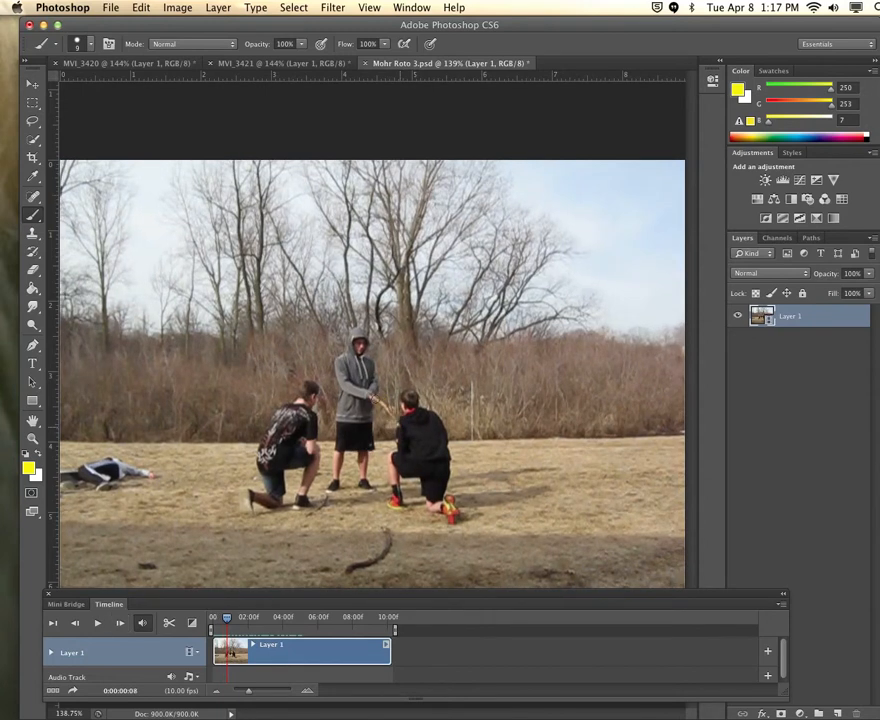
left_click_drag(377, 399, 396, 425)
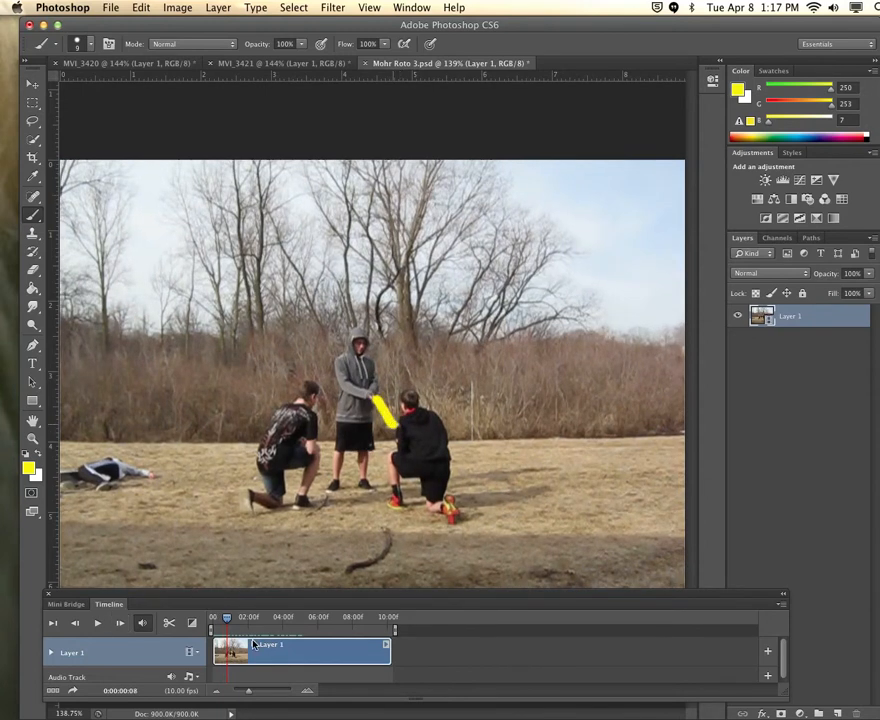
Play the clip from the first frame to check the sword animation, stopping at 0:00:02:09.
left_click_drag(230, 621, 212, 621)
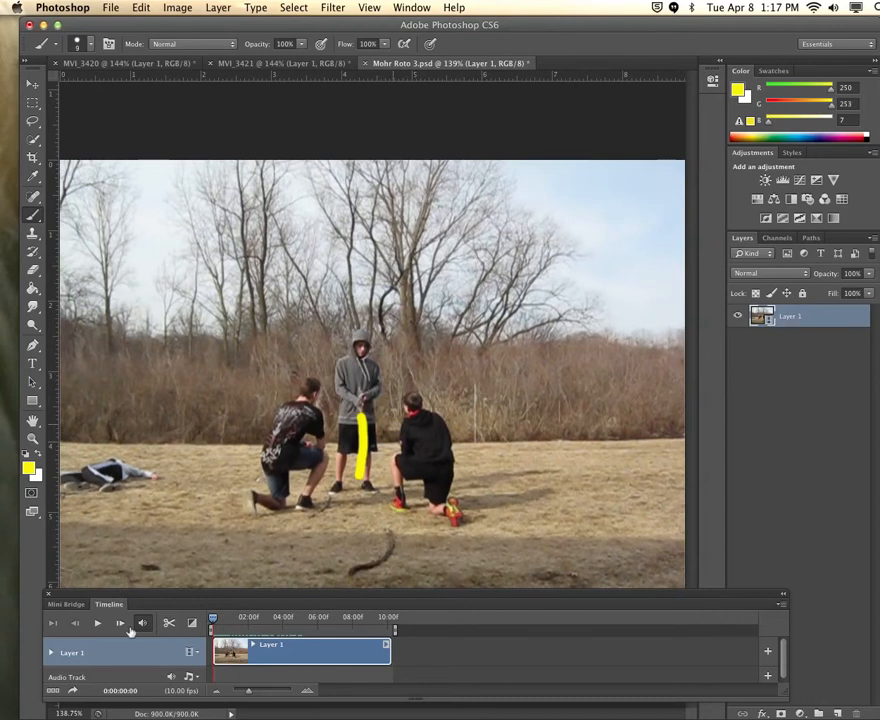
left_click(99, 622)
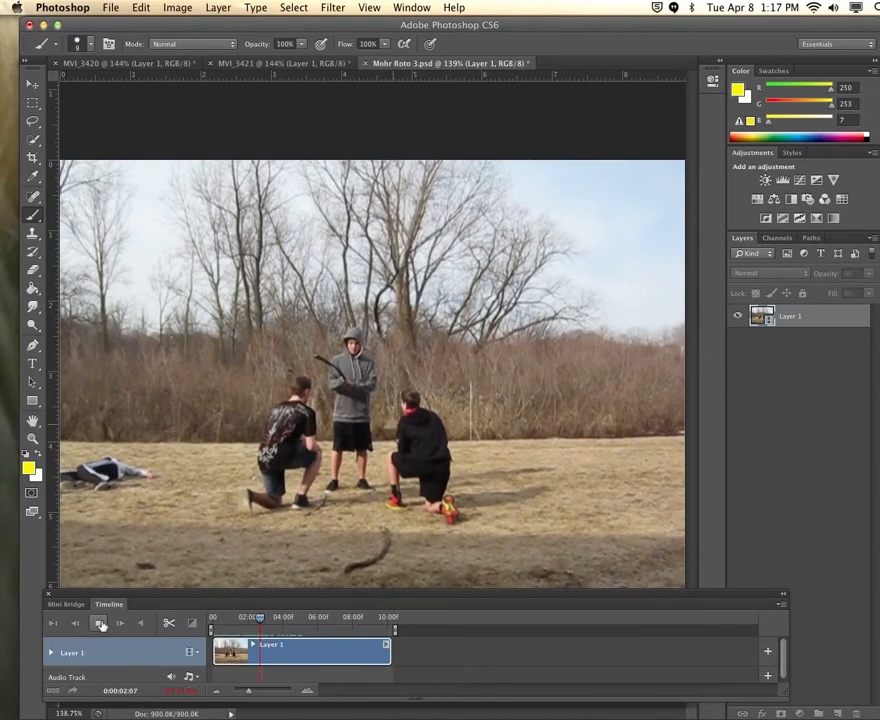
left_click(99, 622)
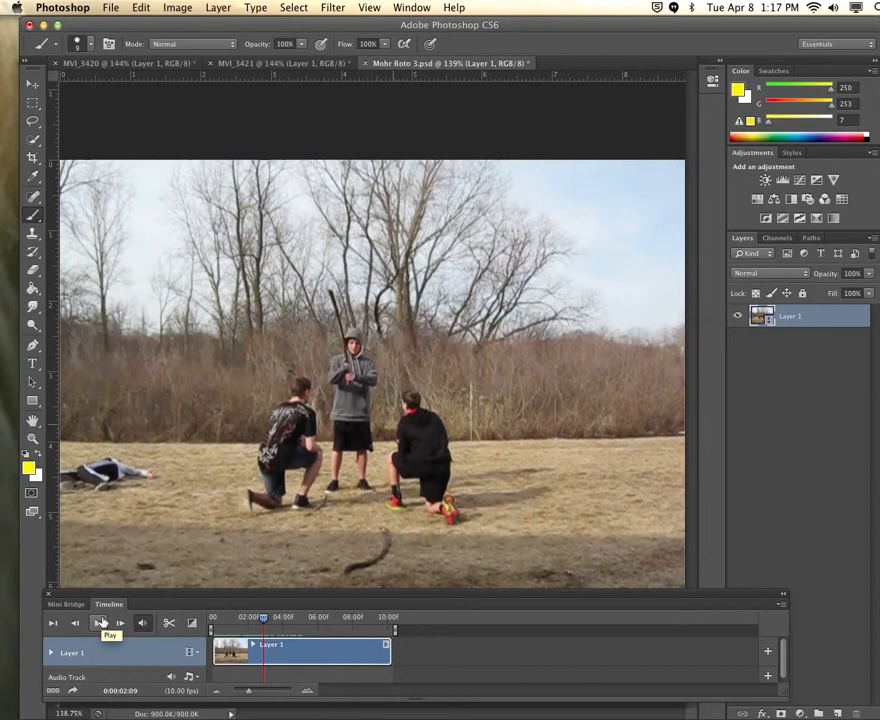
Set the foreground color to purple (#6907fd) and make the Paint Bucket the active tool.
left_click(34, 292)
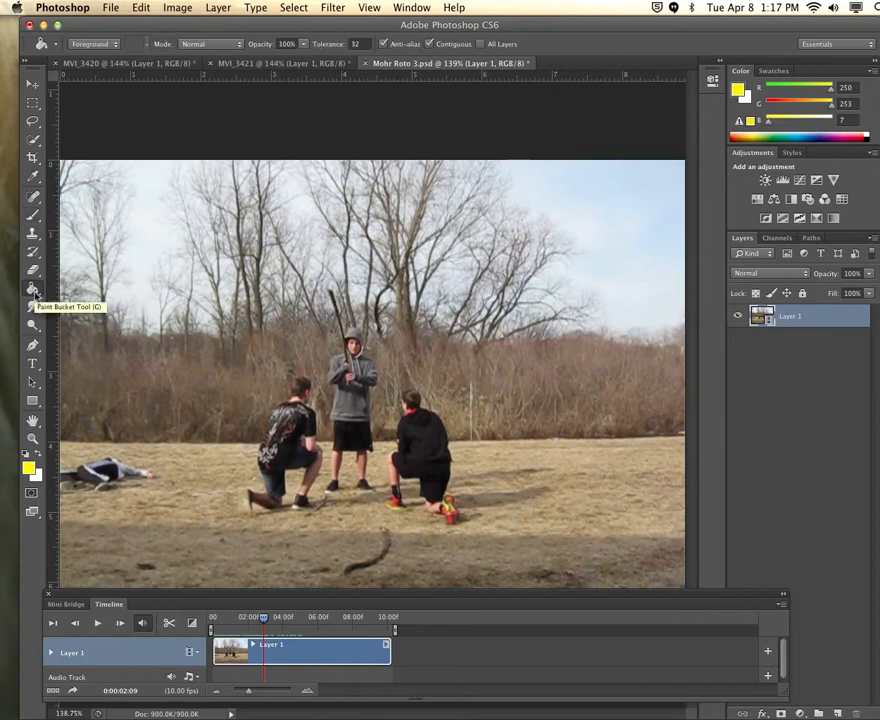
left_click(28, 467)
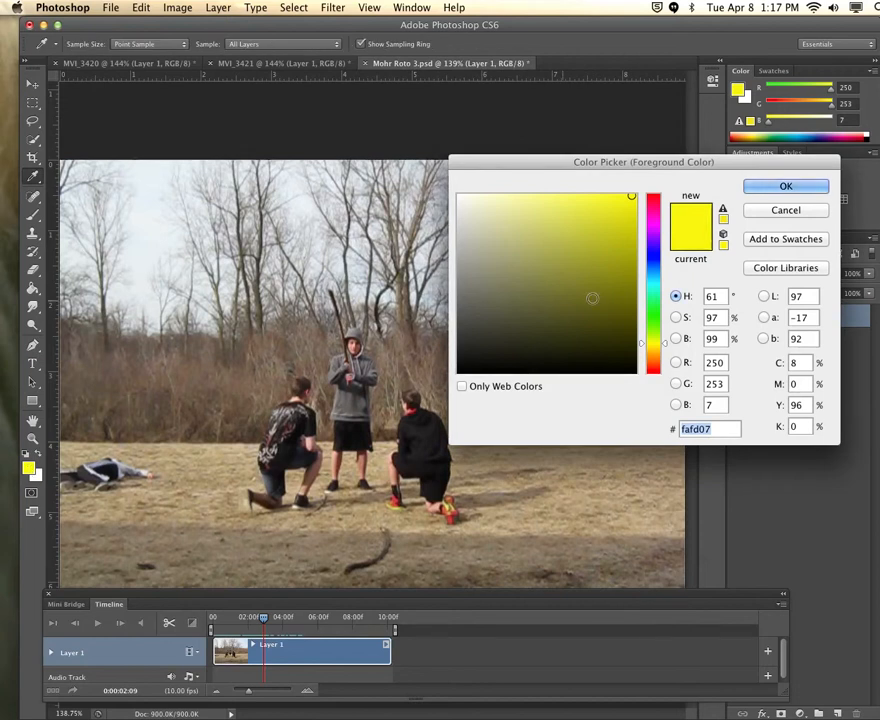
left_click(656, 246)
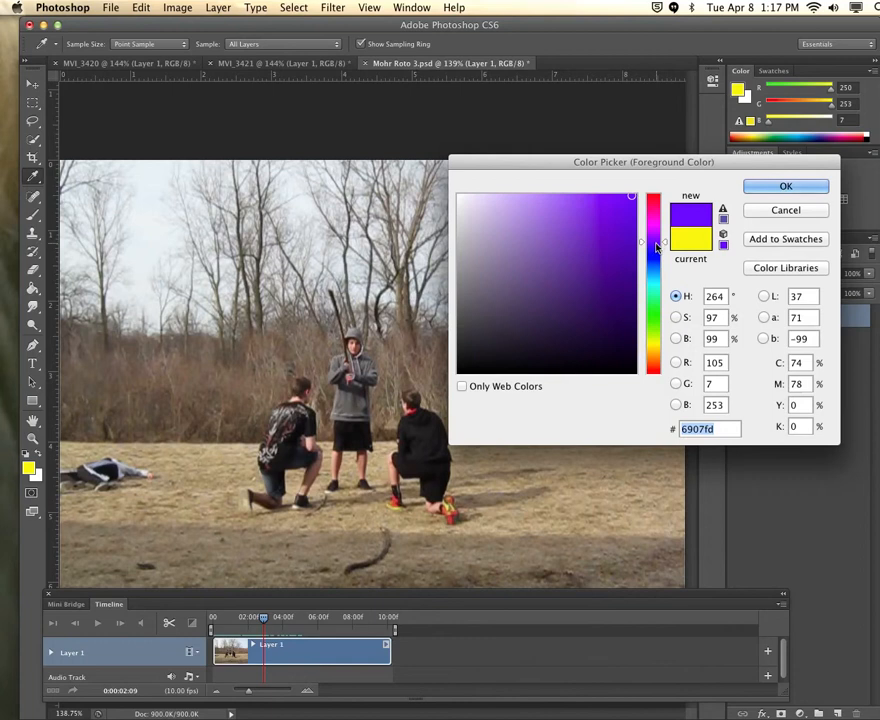
key("Return")
key("g")
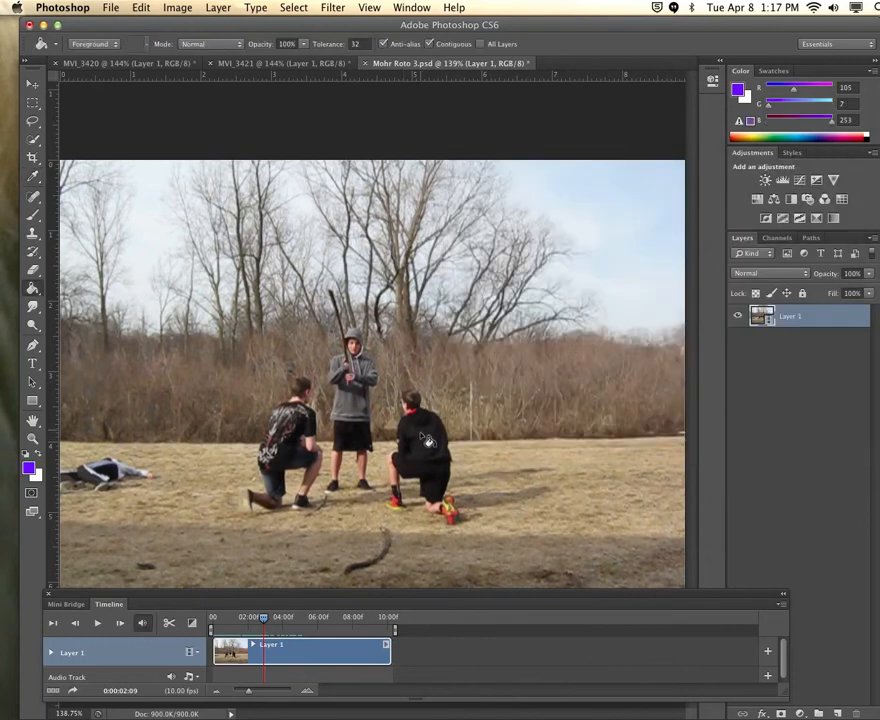
Fill the clothing, leg and rear foot area of the kneeling figure in black with purple on frame 0:00:02:09.
left_click(426, 442)
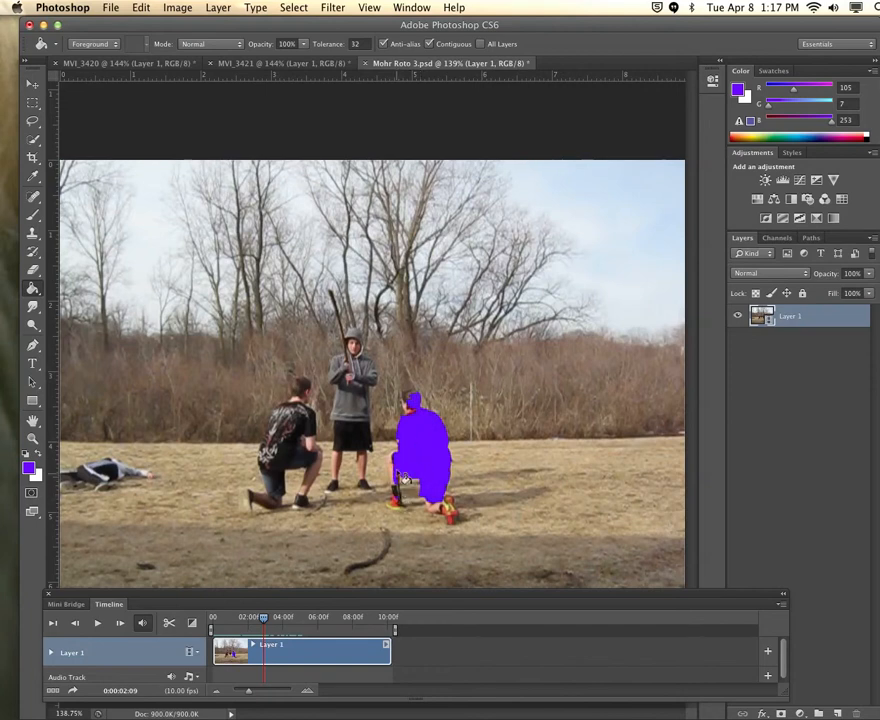
left_click(398, 468)
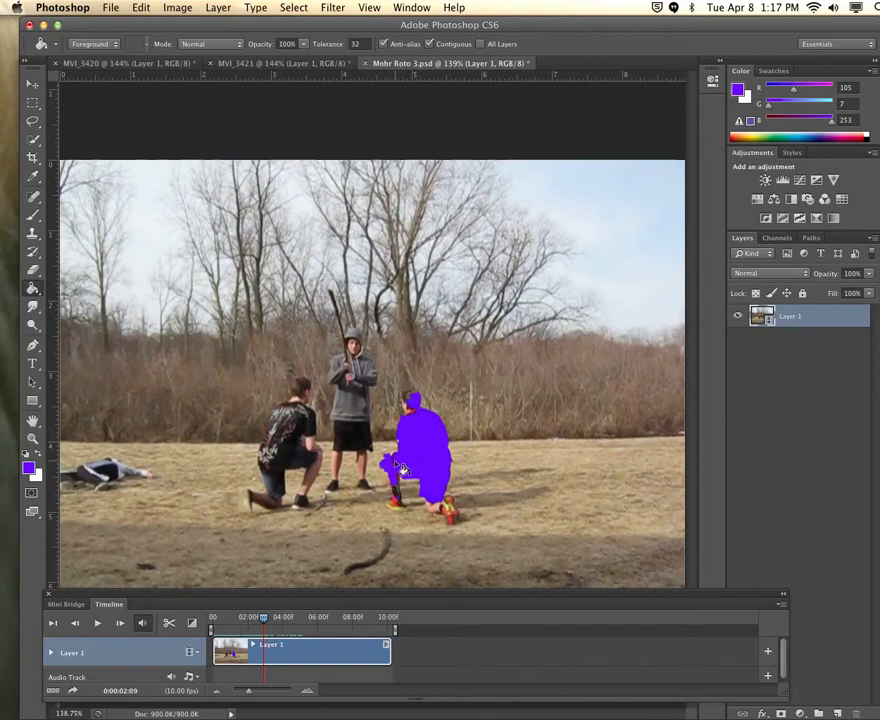
left_click(448, 509)
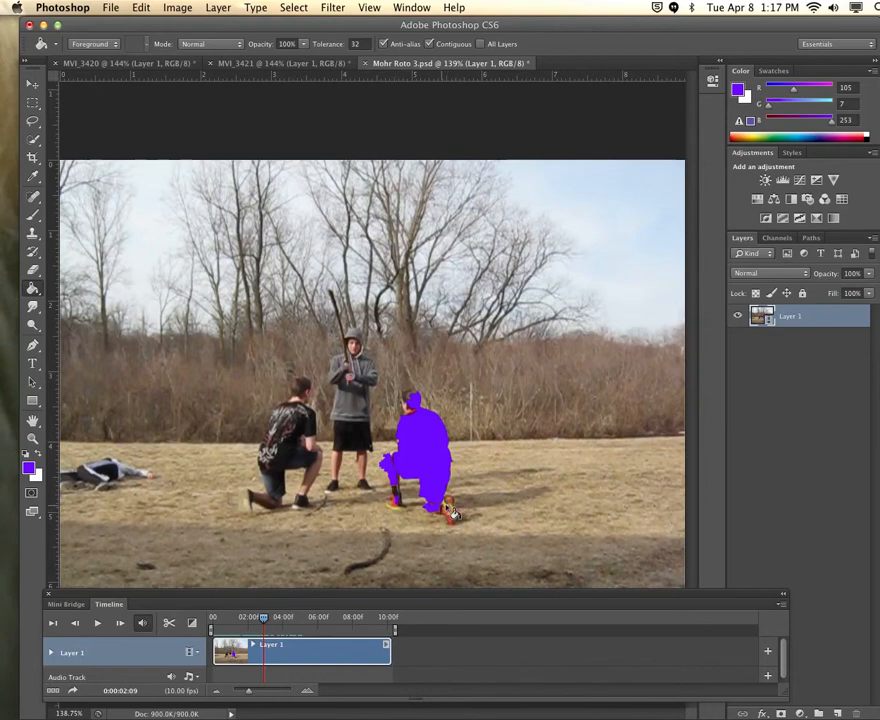
Step back through the history to undo the purple fills and the sword stroke on frame 0:00:00:08.
left_click(141, 8)
left_click(160, 52)
left_click(141, 8)
left_click(160, 52)
left_click(141, 8)
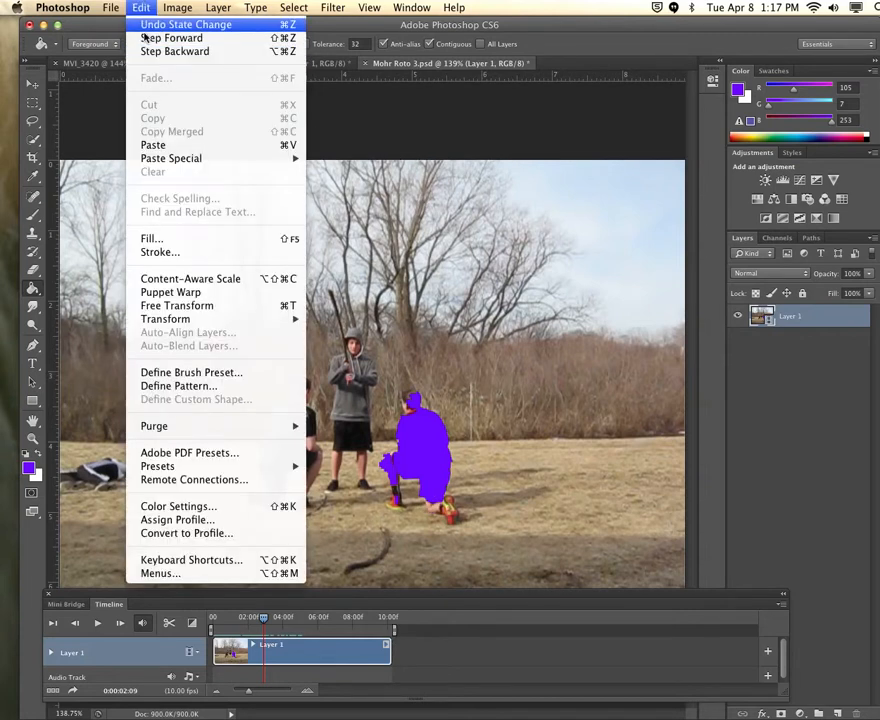
left_click(148, 52)
left_click(141, 8)
left_click(153, 52)
left_click(141, 8)
left_click(143, 51)
left_click(141, 8)
left_click(150, 52)
left_click(141, 8)
left_click(152, 52)
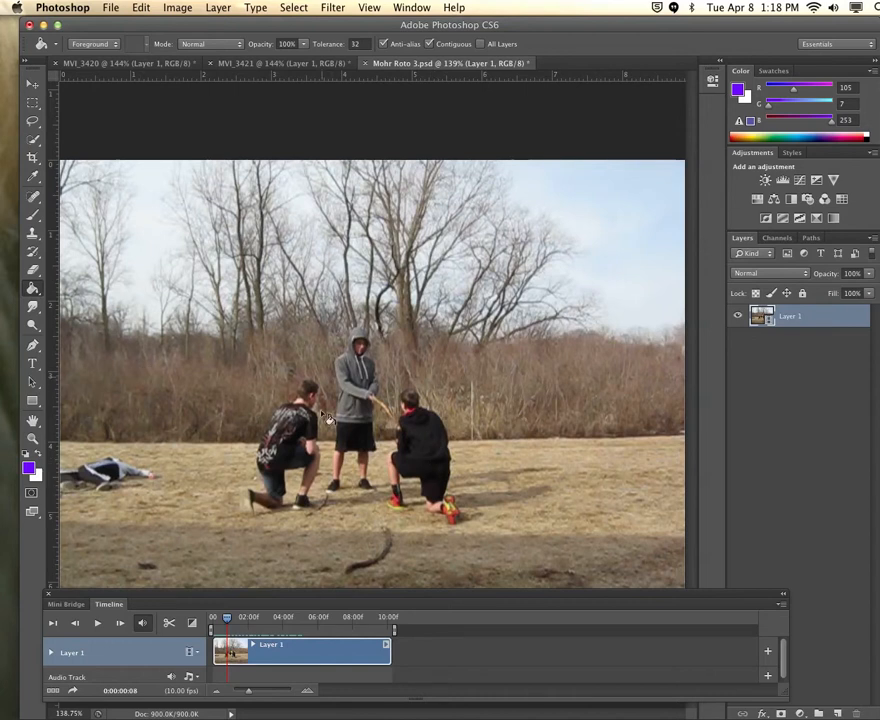
Preview more of the clip and set the playhead to 0:00:03:08, where the hooded figure bends down.
left_click(97, 623)
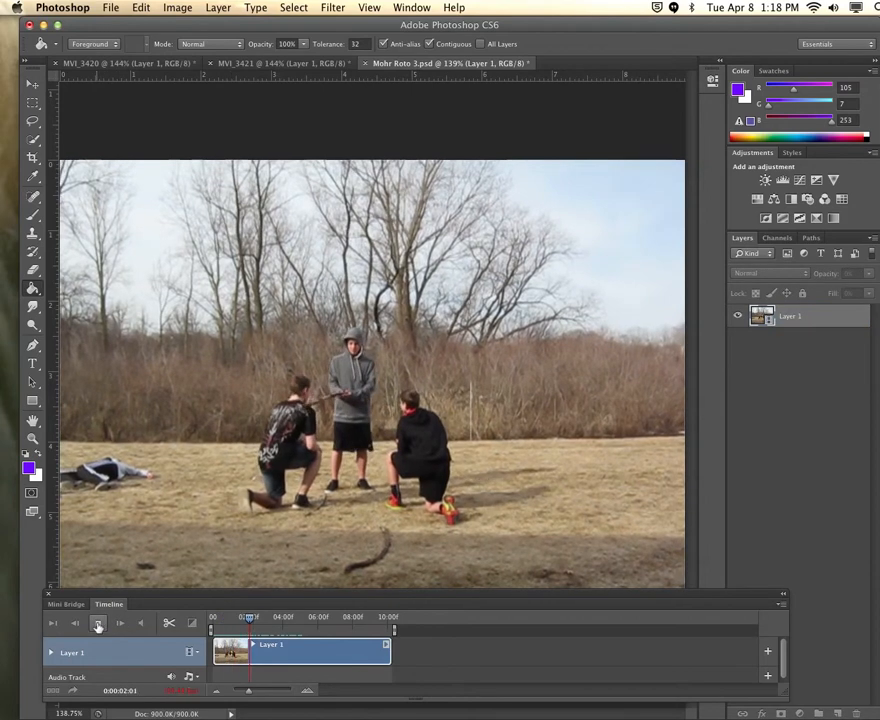
left_click(97, 623)
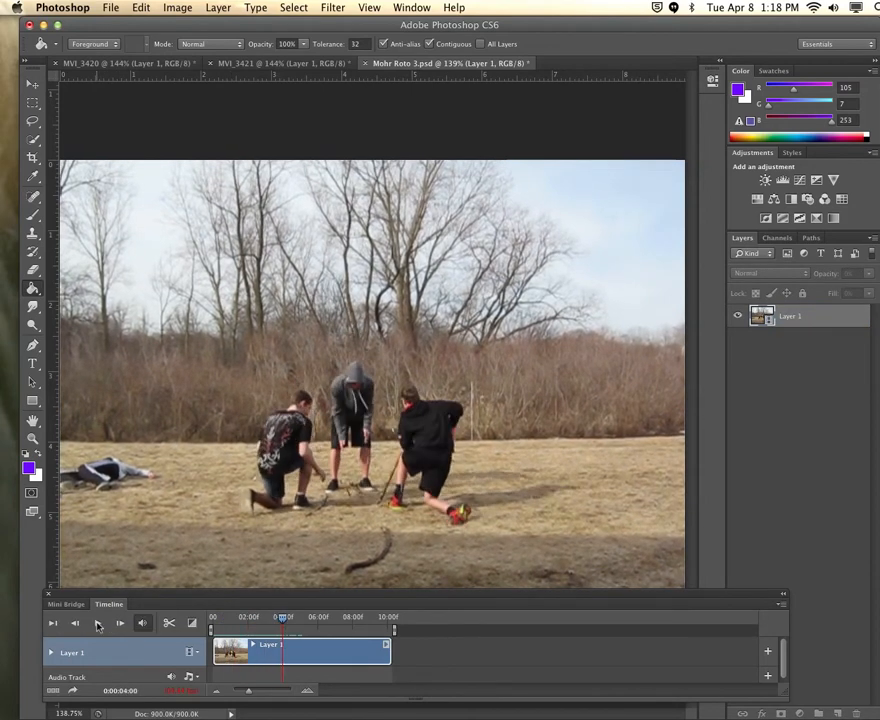
left_click_drag(282, 621, 280, 621)
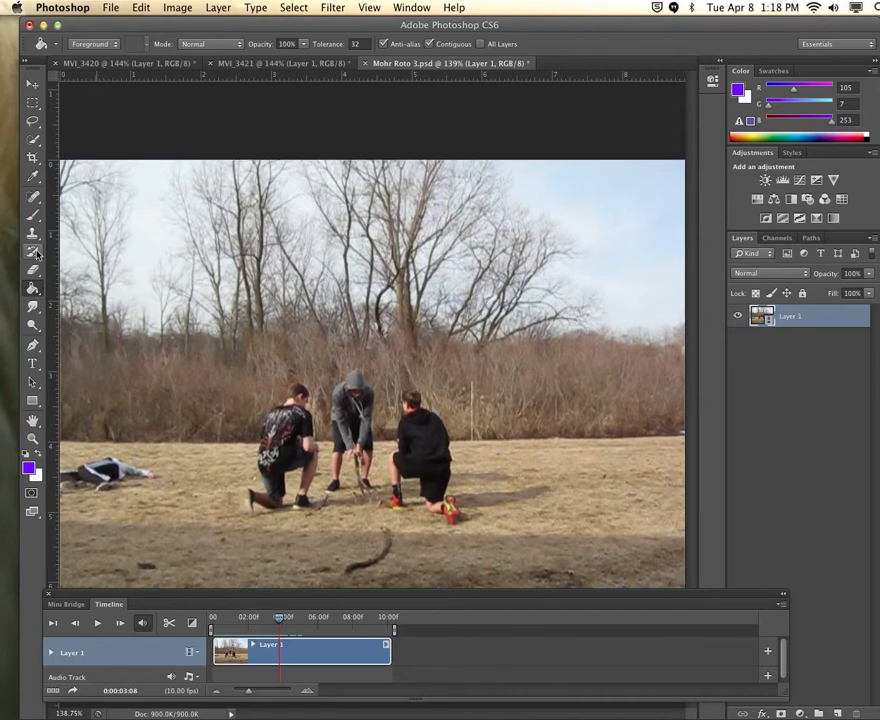
Paint a large purple letter B with the Brush over the trees above the figures on frame 0:00:03:08.
left_click(33, 214)
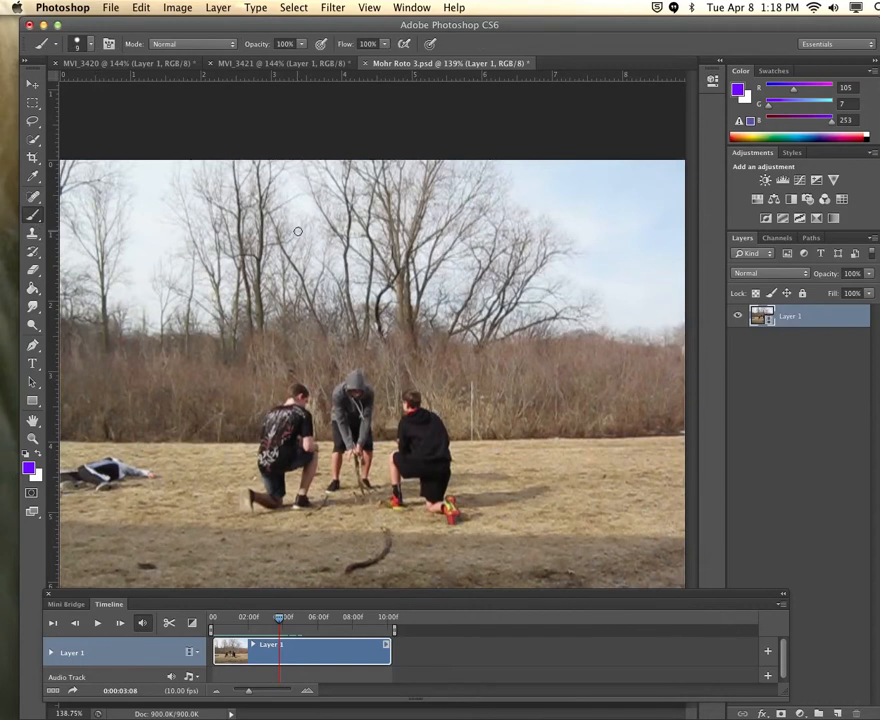
left_click_drag(291, 242, 313, 322)
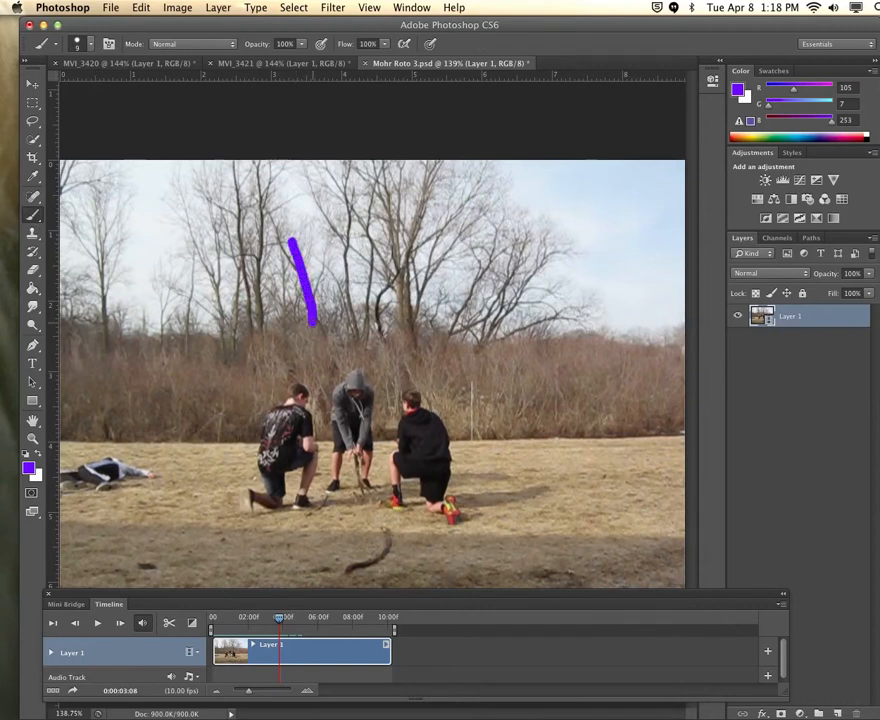
mouse_move(293, 241)
left_mouse_down()
mouse_move(331, 257)
mouse_move(317, 268)
mouse_move(315, 316)
left_mouse_up()
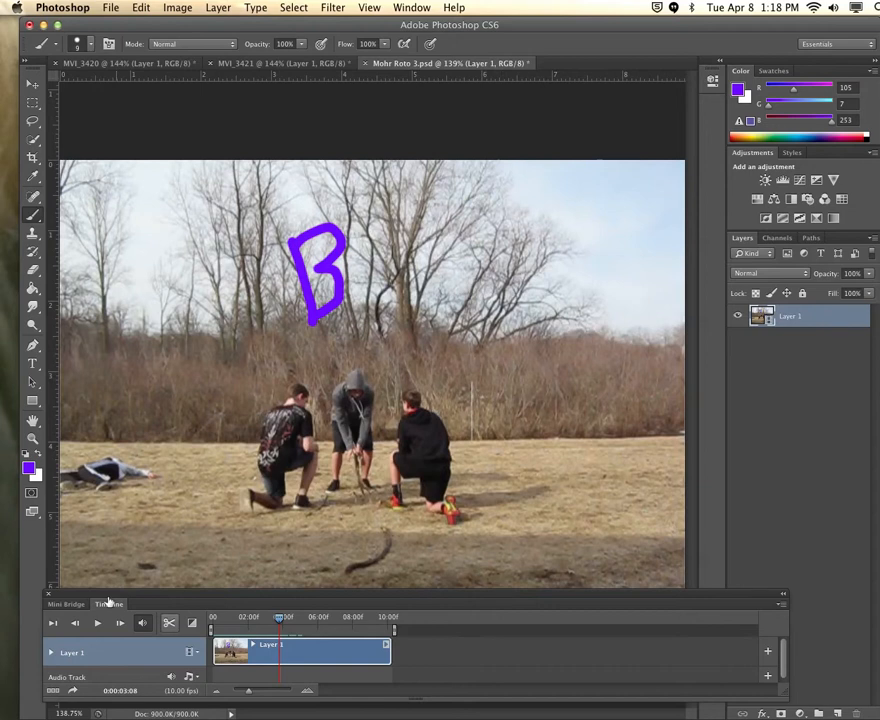
Advance one frame to 0:00:03:09 and play the clip onward to review the fight action.
left_click(121, 624)
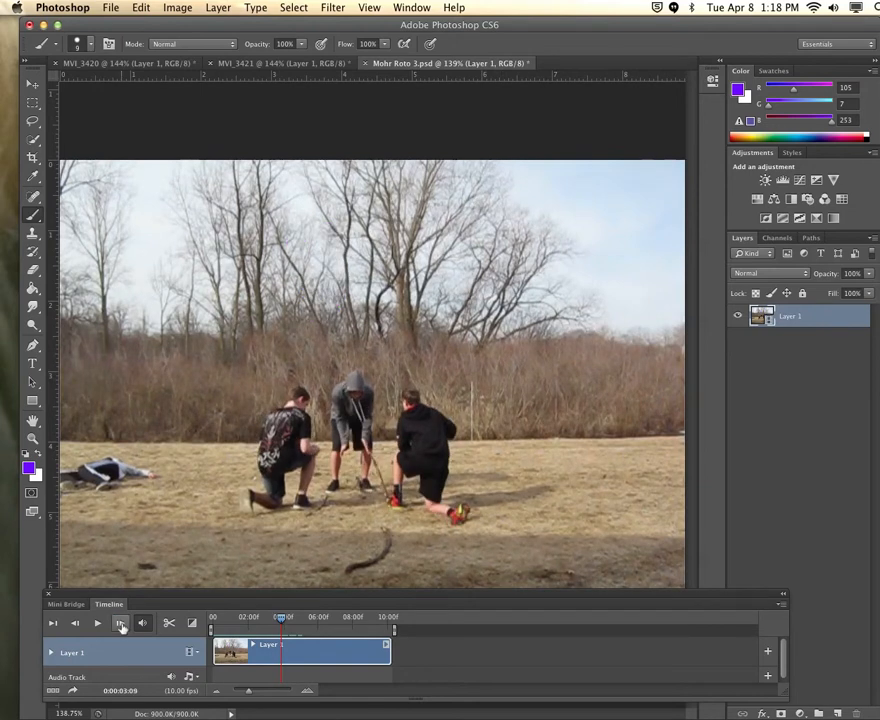
left_click(98, 623)
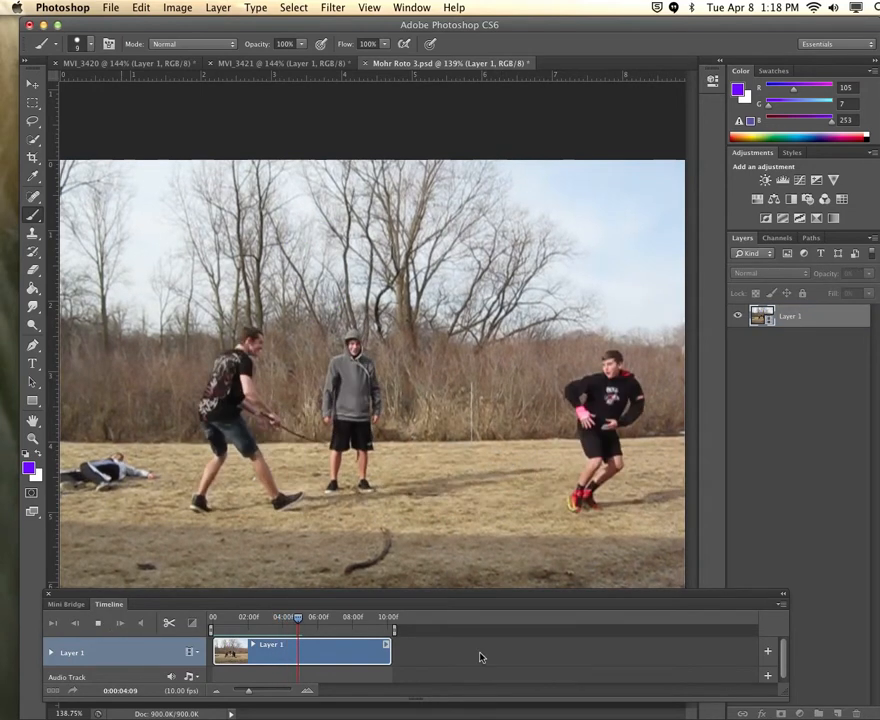
left_click(98, 624)
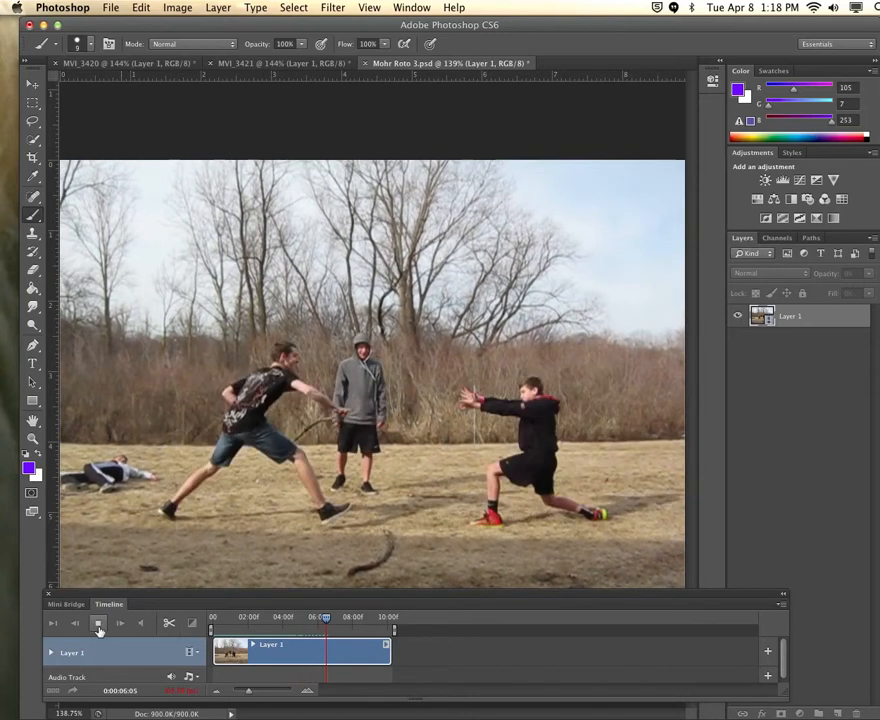
Enable onion skins with one frame before and one after in Multiply mode, and move the playhead back to 0:00:03:07.
left_click(785, 605)
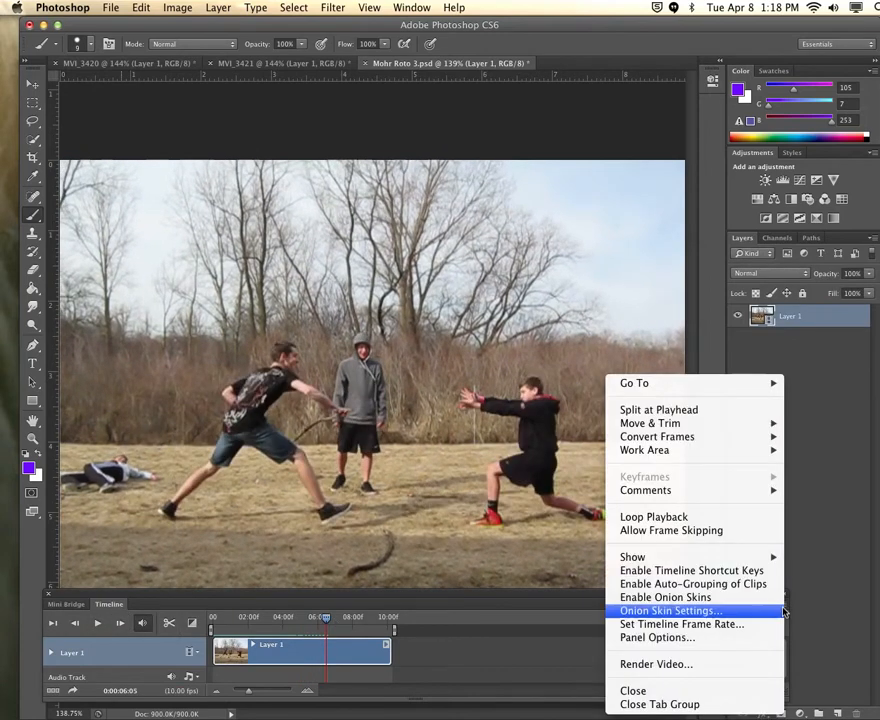
left_click(714, 618)
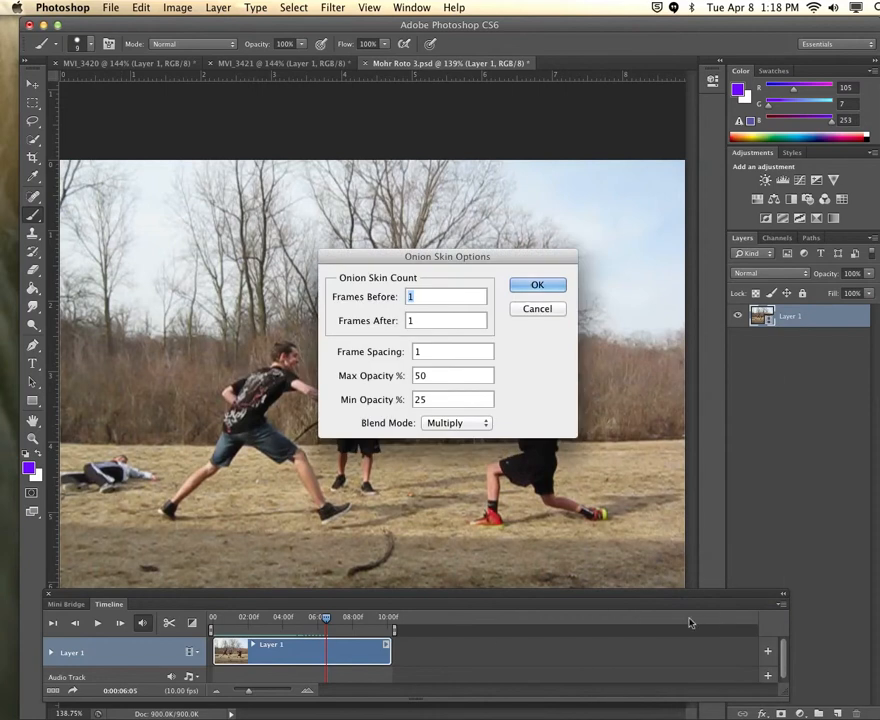
left_click(538, 286)
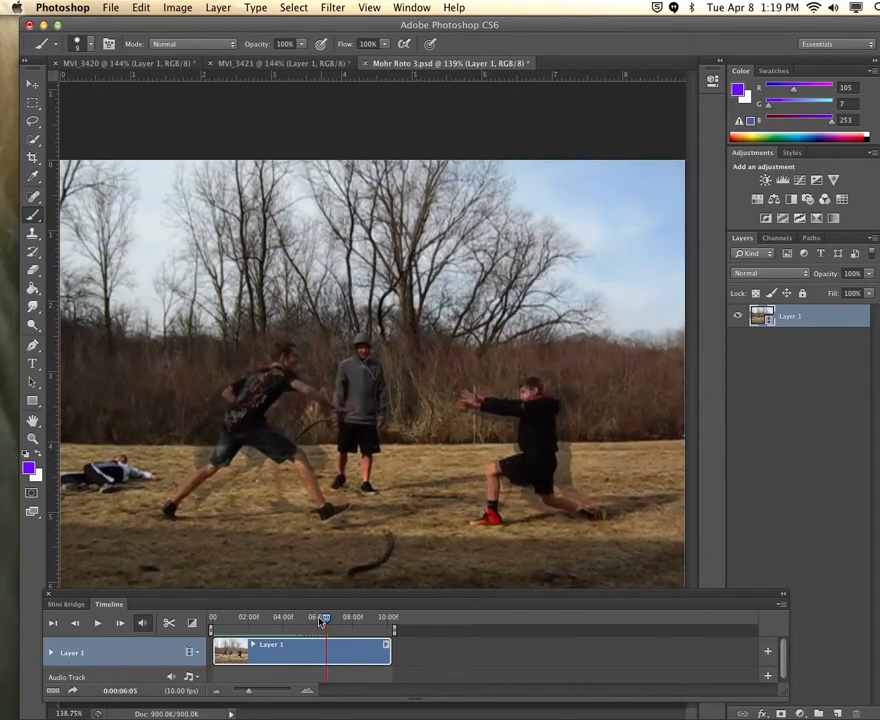
left_click_drag(325, 620, 281, 614)
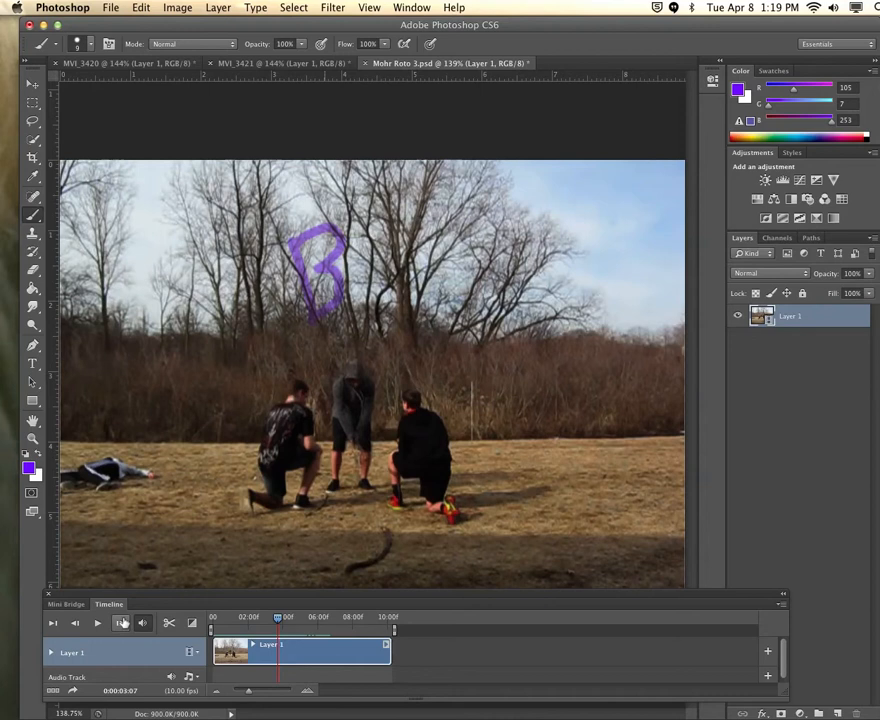
Trace the ghosted letter B in purple on frames 0:00:03:07 and 0:00:03:09, adding the slanted strokes of an A on 0:00:03:09.
left_click_drag(290, 240, 305, 316)
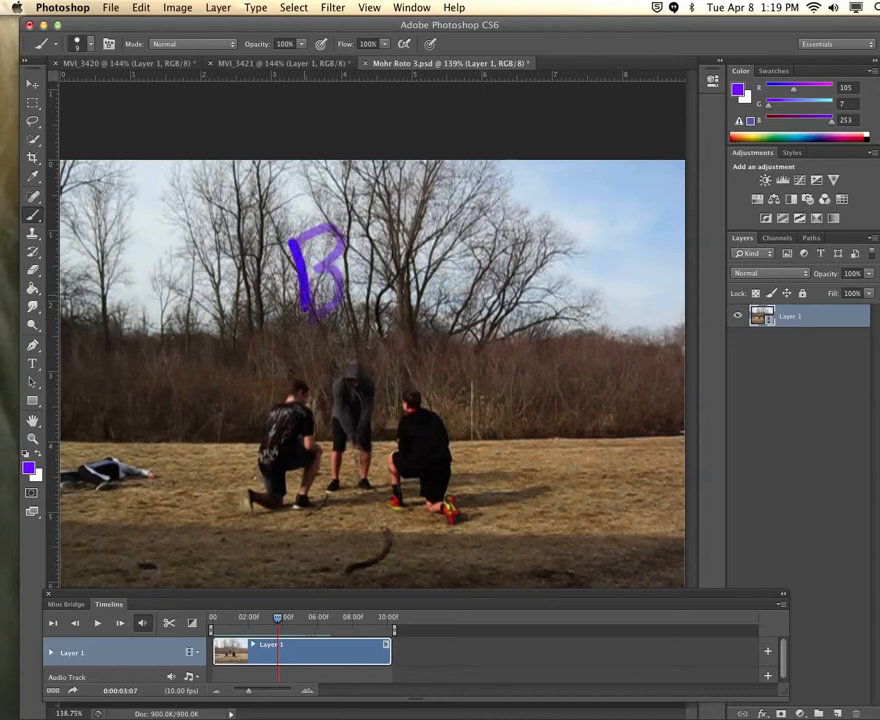
mouse_move(295, 234)
left_mouse_down()
mouse_move(325, 230)
mouse_move(318, 268)
left_mouse_up()
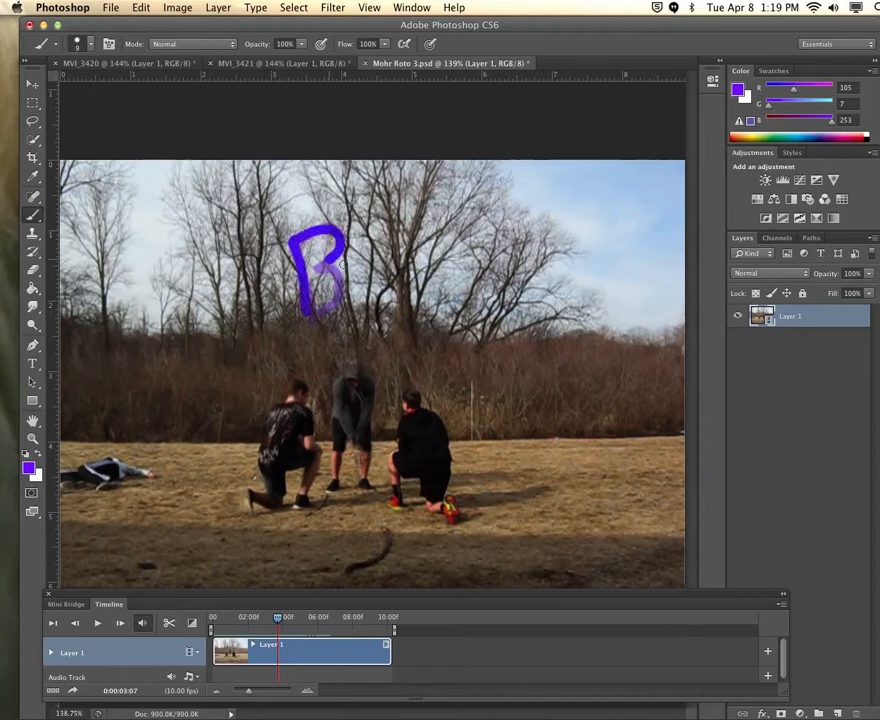
left_click(121, 625)
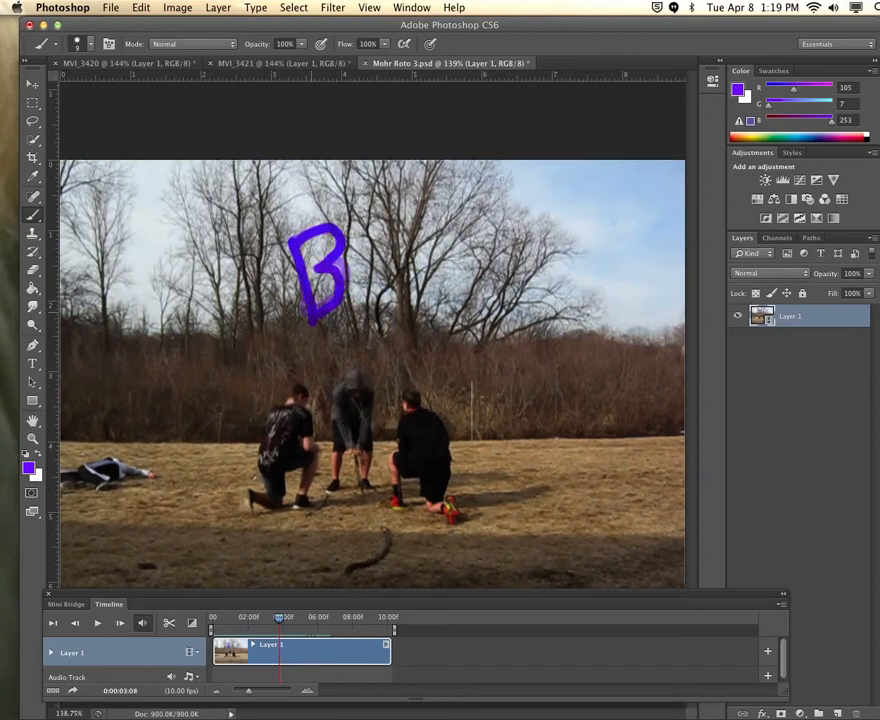
left_click(121, 625)
mouse_move(291, 242)
left_mouse_down()
mouse_move(340, 241)
mouse_move(325, 268)
mouse_move(345, 282)
mouse_move(336, 303)
mouse_move(383, 234)
mouse_move(390, 321)
left_mouse_up()
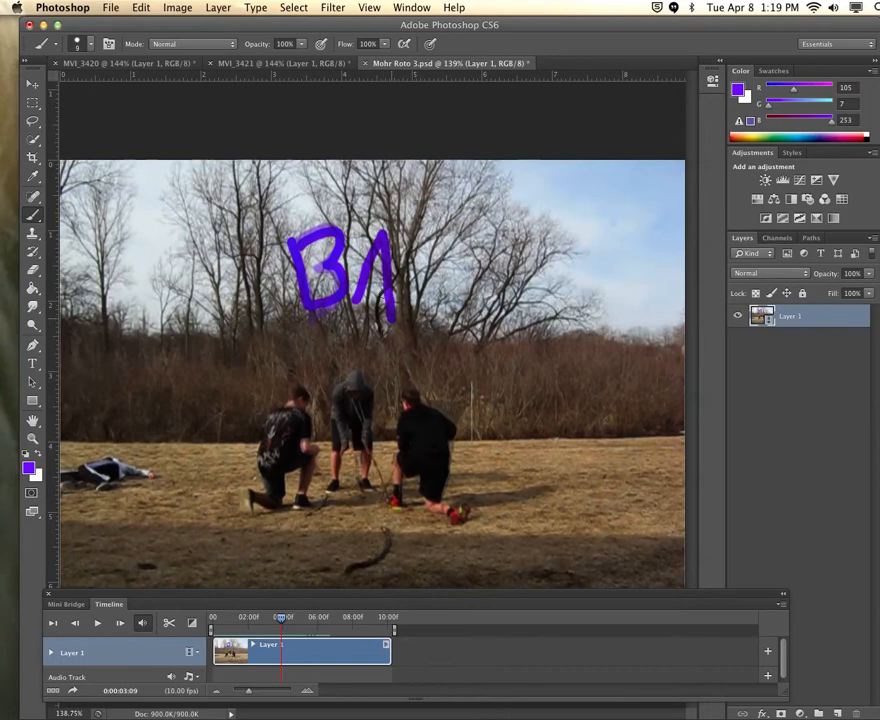
Advance to the frame after 0:00:03:09 and paint the purple word BAM above the figures, following the ghosted letters.
left_click(120, 623)
mouse_move(296, 237)
left_mouse_down()
mouse_move(334, 240)
mouse_move(326, 264)
mouse_move(340, 274)
mouse_move(335, 297)
mouse_move(307, 300)
mouse_move(340, 307)
mouse_move(387, 243)
mouse_move(391, 291)
left_mouse_up()
left_click_drag(422, 250, 402, 313)
left_click_drag(422, 252, 441, 296)
mouse_move(441, 296)
left_mouse_down()
mouse_move(464, 271)
mouse_move(467, 330)
left_mouse_up()
Advance to frame 0:00:04:01 and trace the ghosted word BAM in purple.
left_click(120, 623)
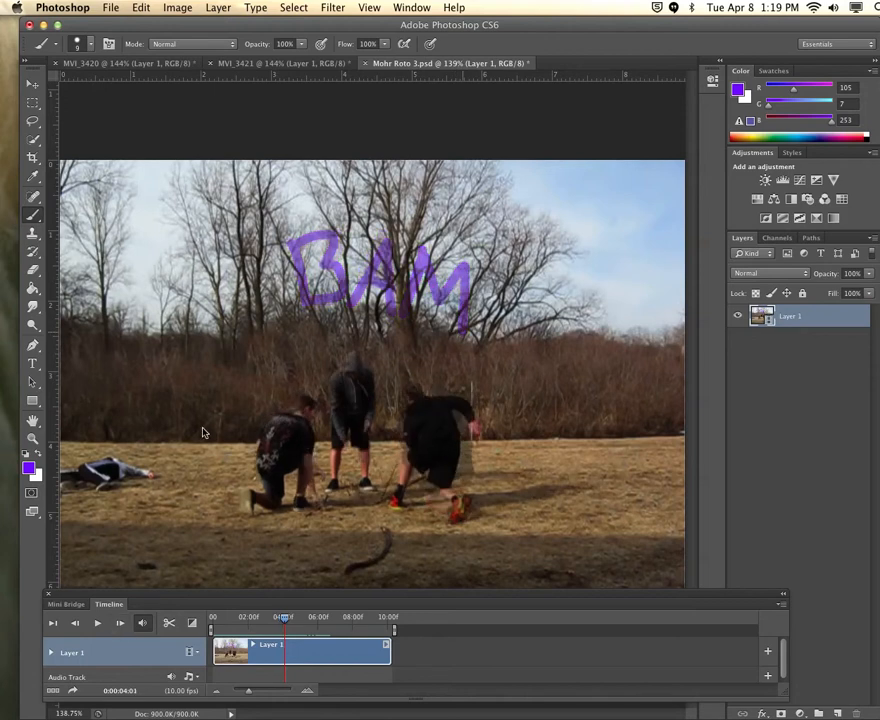
left_click_drag(289, 246, 314, 313)
mouse_move(333, 243)
left_mouse_down()
mouse_move(307, 290)
mouse_move(315, 300)
mouse_move(337, 265)
mouse_move(343, 290)
mouse_move(325, 305)
mouse_move(365, 290)
mouse_move(385, 250)
mouse_move(393, 308)
mouse_move(375, 285)
mouse_move(421, 253)
mouse_move(438, 285)
mouse_move(462, 263)
mouse_move(464, 328)
left_mouse_up()
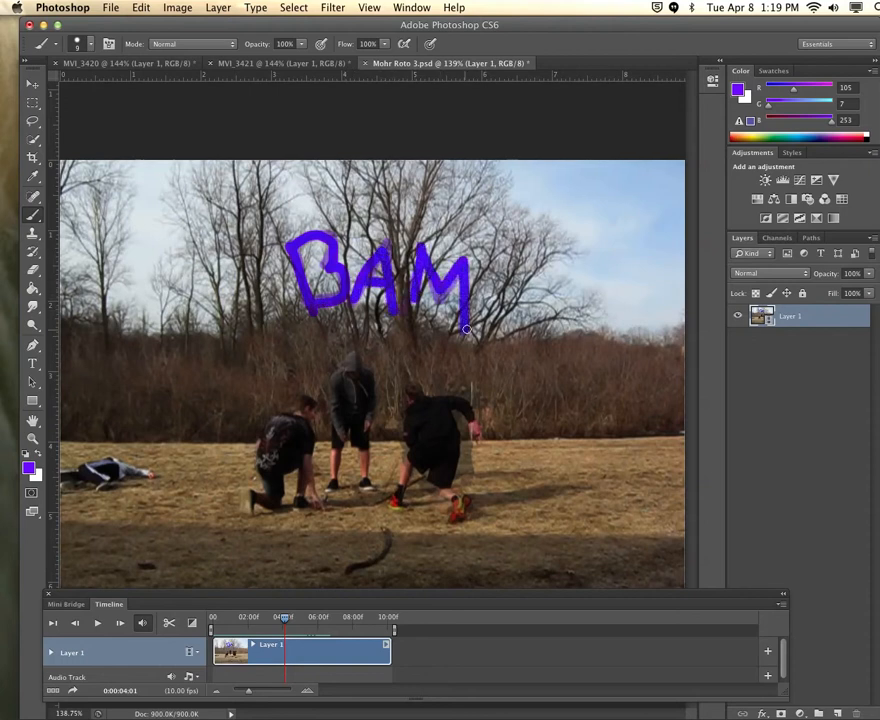
Advance to frame 0:00:04:02, set the brush size to 16 px, and paint a thicker purple BAM over the ghosted word.
left_click(120, 622)
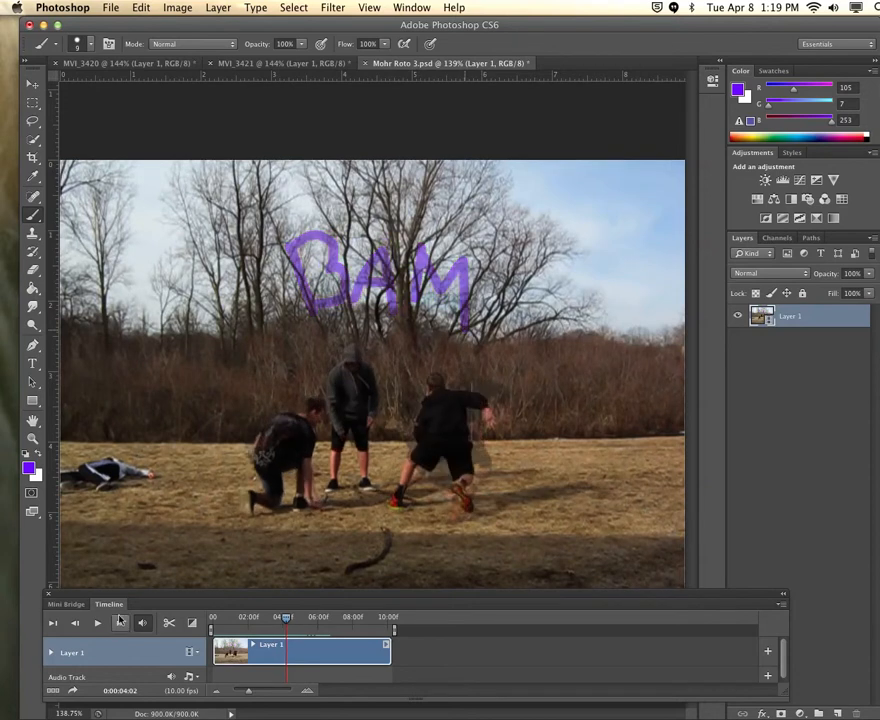
left_click(88, 46)
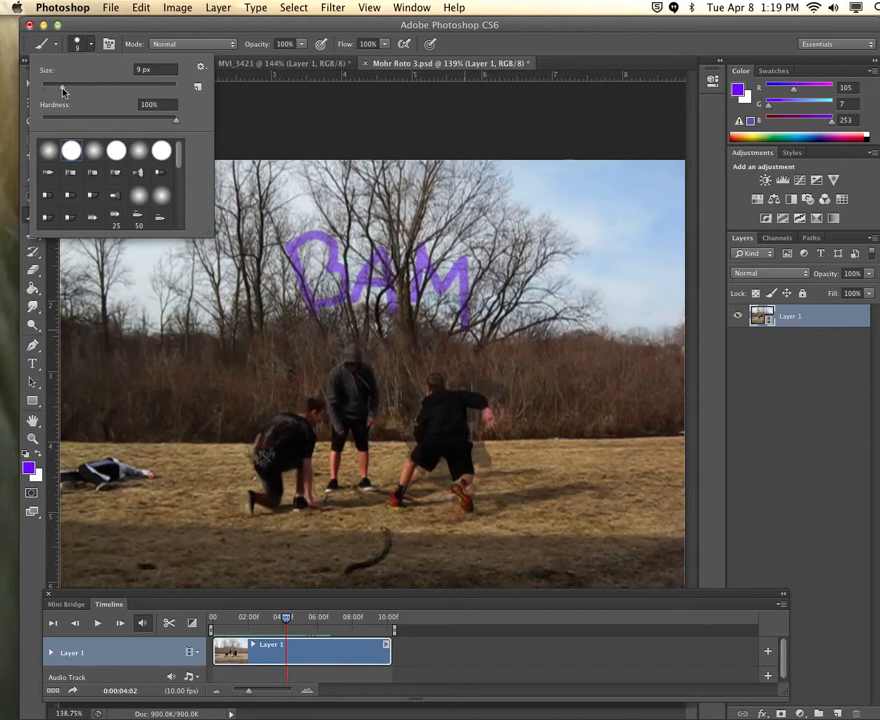
left_click(62, 88)
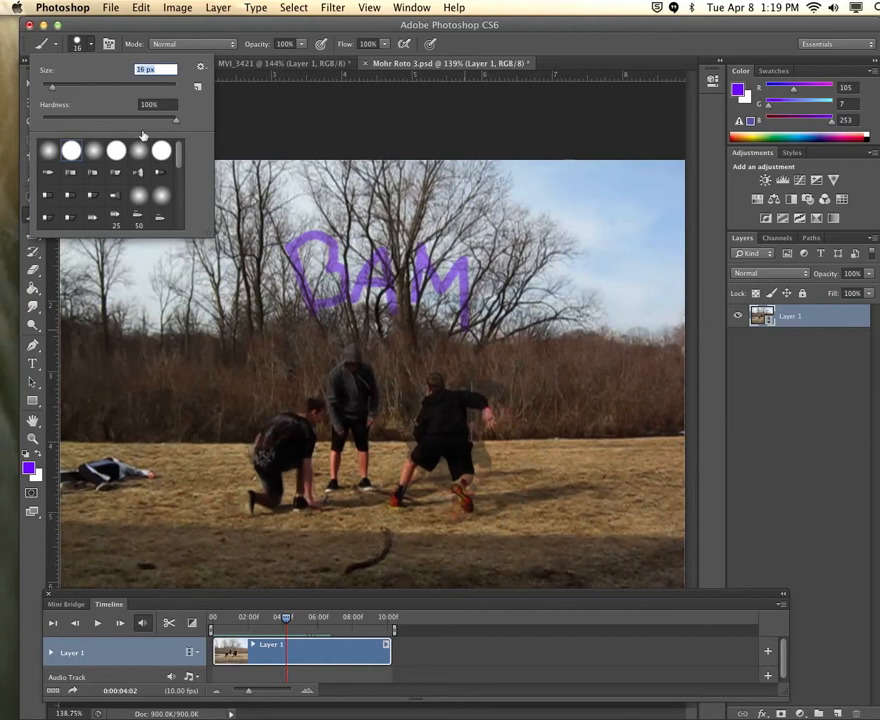
mouse_move(279, 241)
left_mouse_down()
mouse_move(310, 304)
mouse_move(314, 228)
mouse_move(323, 244)
mouse_move(316, 255)
mouse_move(342, 285)
mouse_move(316, 311)
mouse_move(356, 291)
mouse_move(377, 228)
mouse_move(394, 298)
mouse_move(368, 273)
mouse_move(388, 273)
mouse_move(430, 246)
mouse_move(416, 308)
mouse_move(434, 240)
mouse_move(447, 292)
mouse_move(463, 258)
mouse_move(471, 262)
mouse_move(480, 338)
left_mouse_up()
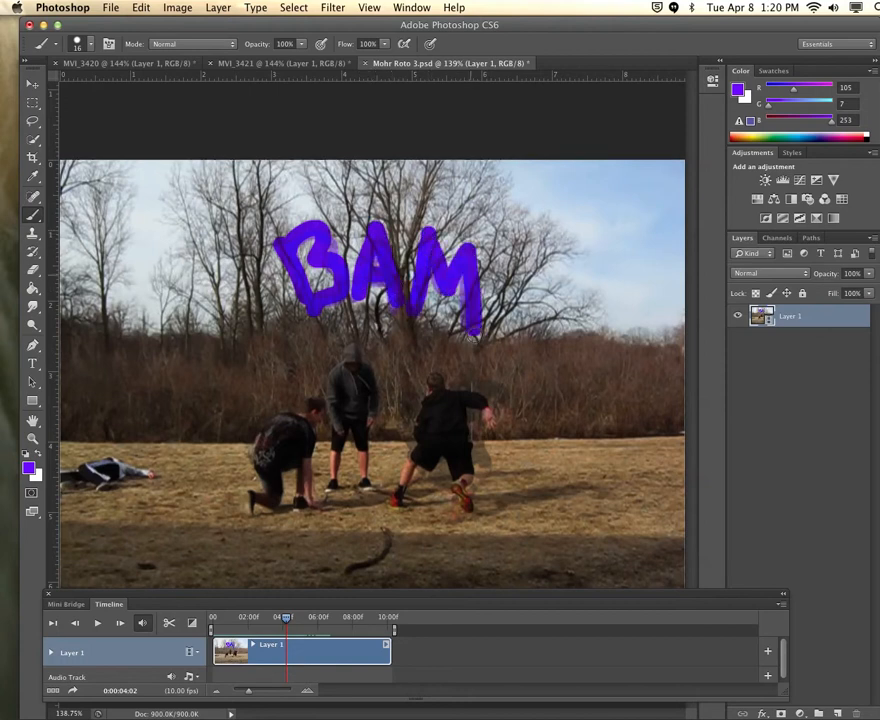
Advance to frame 0:00:04:03 and paint a larger purple BAM that extends beyond the ghosted letters.
left_click(121, 623)
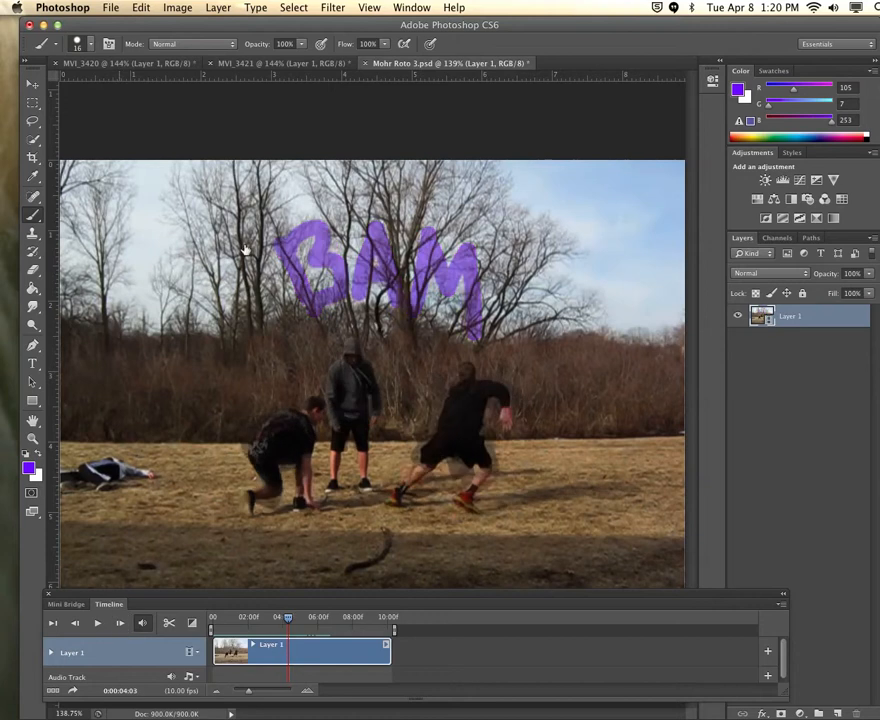
mouse_move(252, 215)
left_mouse_down()
mouse_move(280, 295)
mouse_move(295, 202)
mouse_move(285, 305)
left_mouse_up()
left_click_drag(305, 256, 300, 309)
mouse_move(345, 285)
left_mouse_down()
mouse_move(383, 185)
mouse_move(407, 310)
left_mouse_up()
left_click_drag(440, 203, 421, 280)
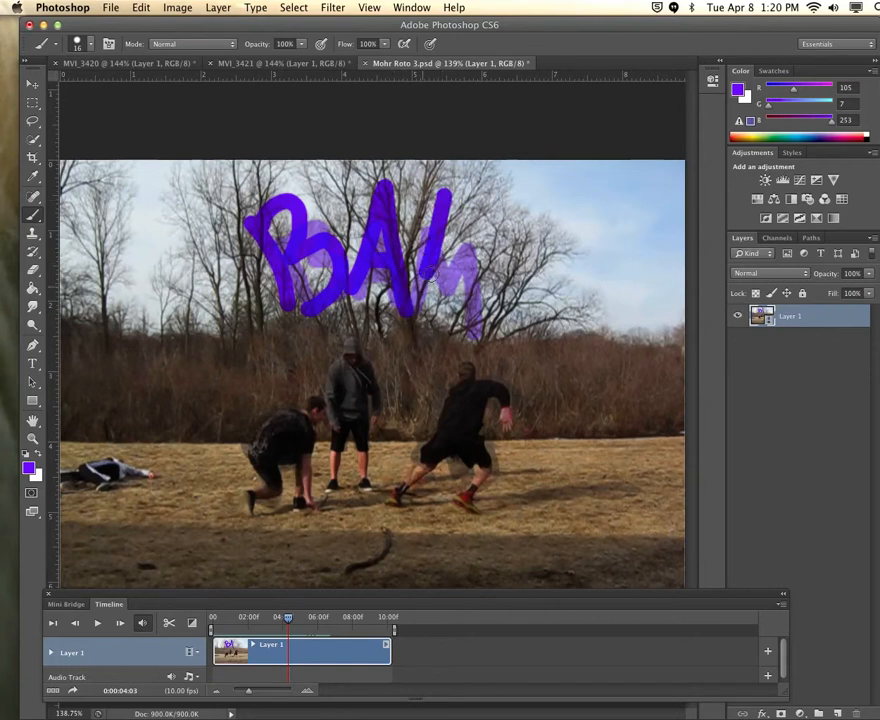
mouse_move(446, 197)
left_mouse_down()
mouse_move(463, 270)
mouse_move(464, 215)
mouse_move(498, 205)
mouse_move(510, 341)
left_mouse_up()
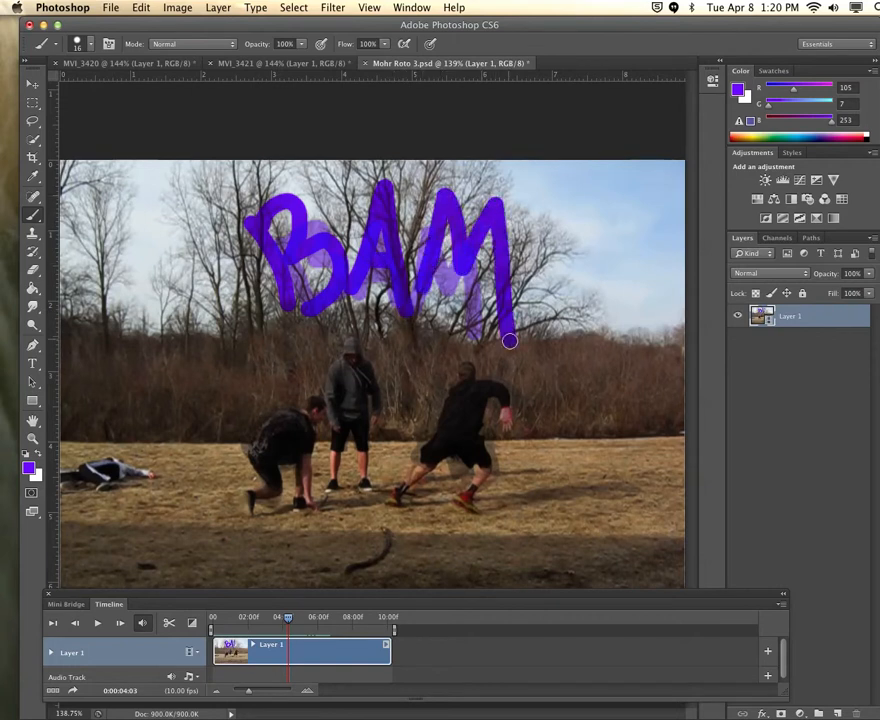
Move the playhead back to 0:00:03:00 and play the clip to review the growing BAM lettering with onion skins on.
left_click_drag(287, 620, 266, 621)
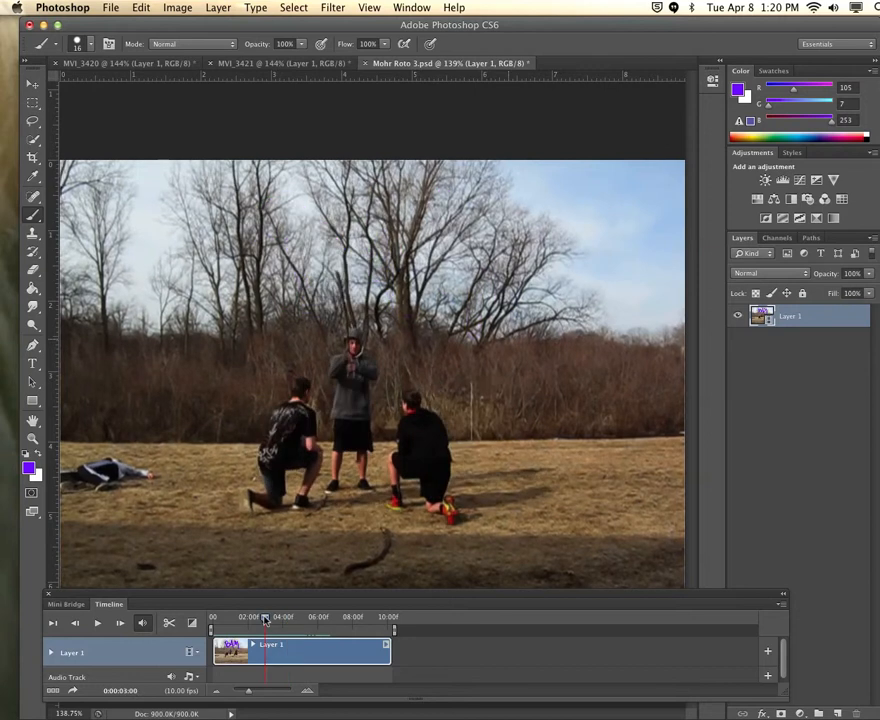
left_click(97, 626)
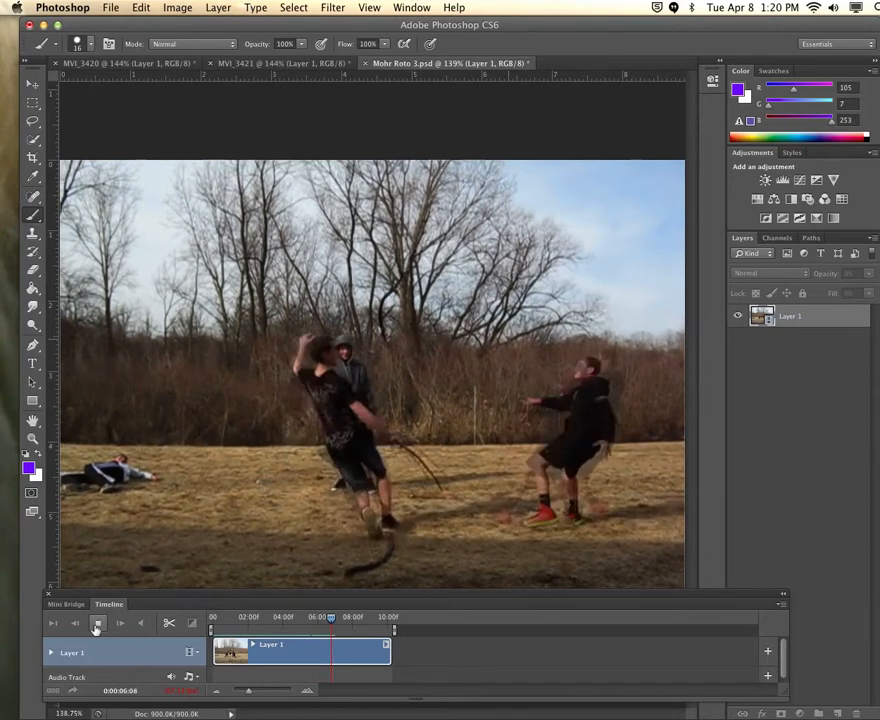
left_click(97, 626)
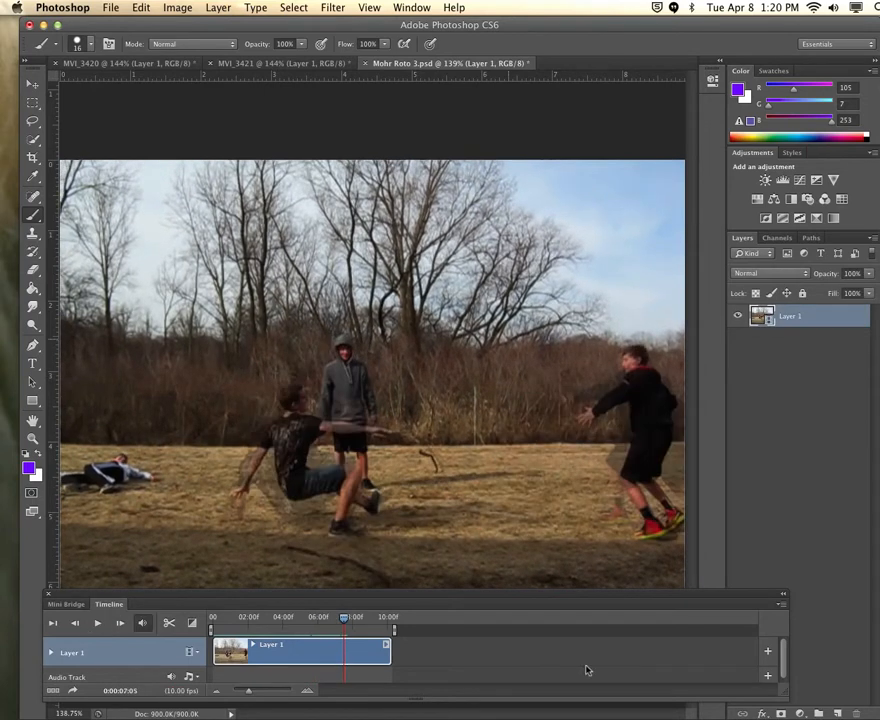
Turn off onion skins and replay the clip from 0:00:03:00 to review the lettering at normal brightness.
left_click(784, 605)
left_click(705, 597)
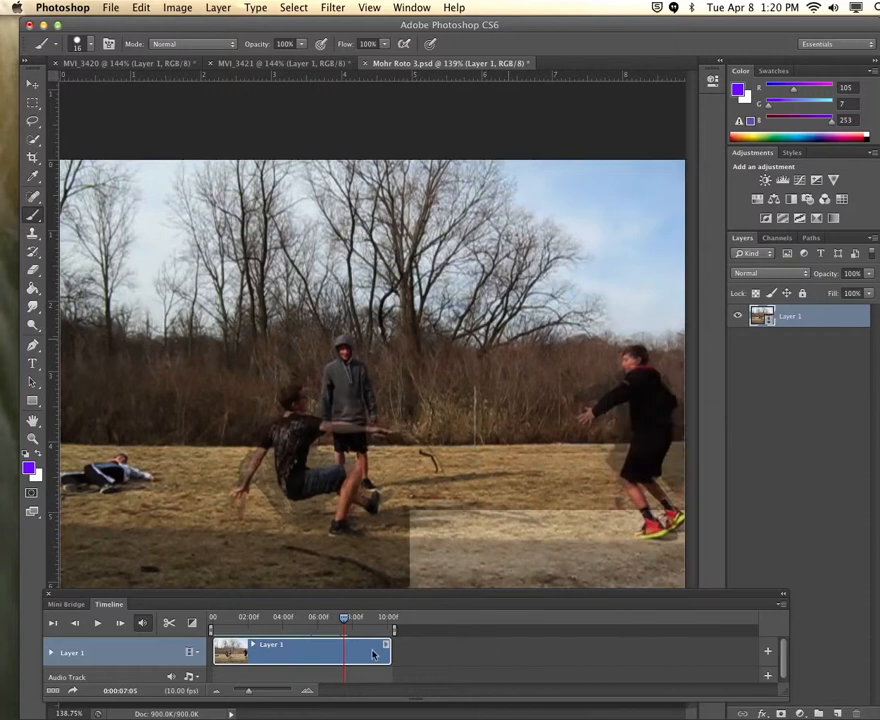
left_click_drag(344, 620, 265, 620)
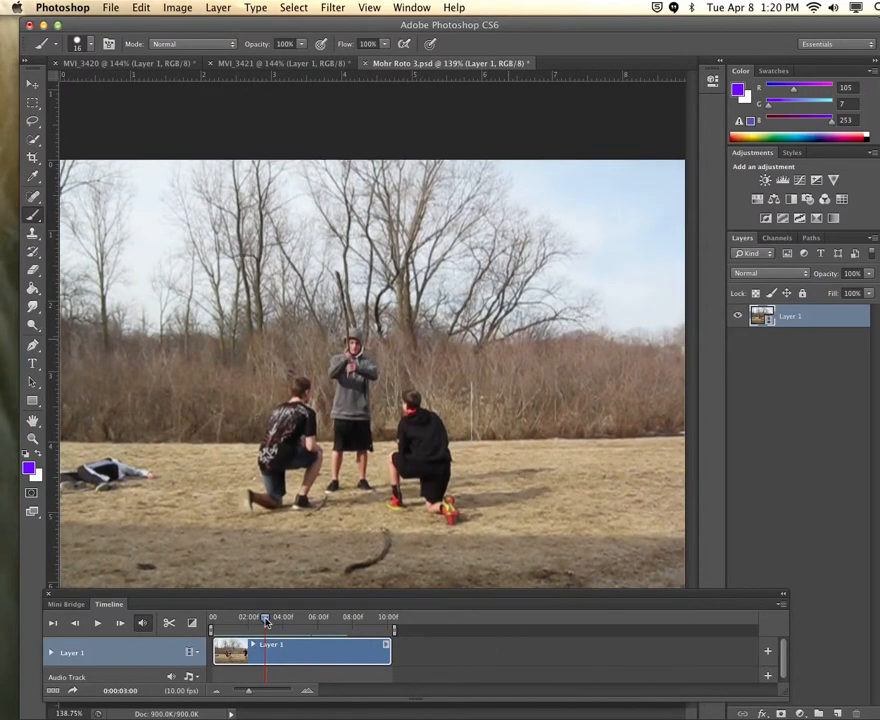
left_click(98, 623)
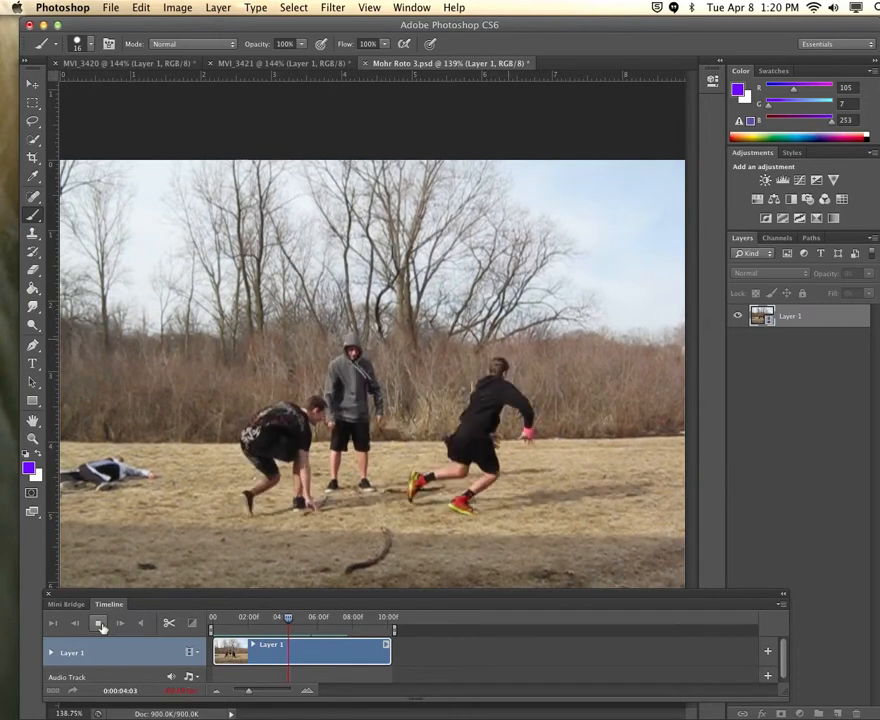
left_click(99, 623)
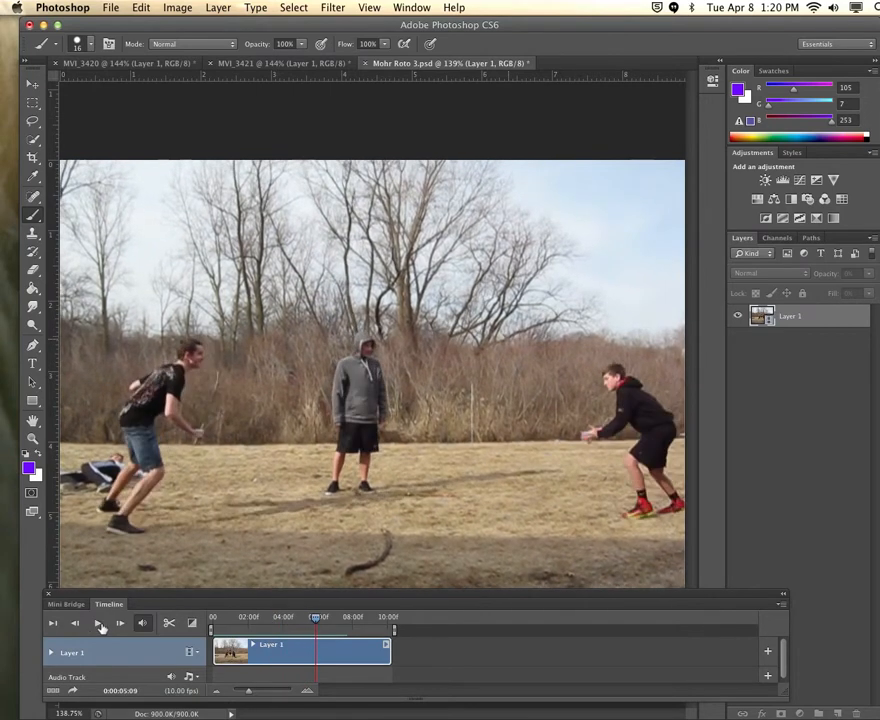